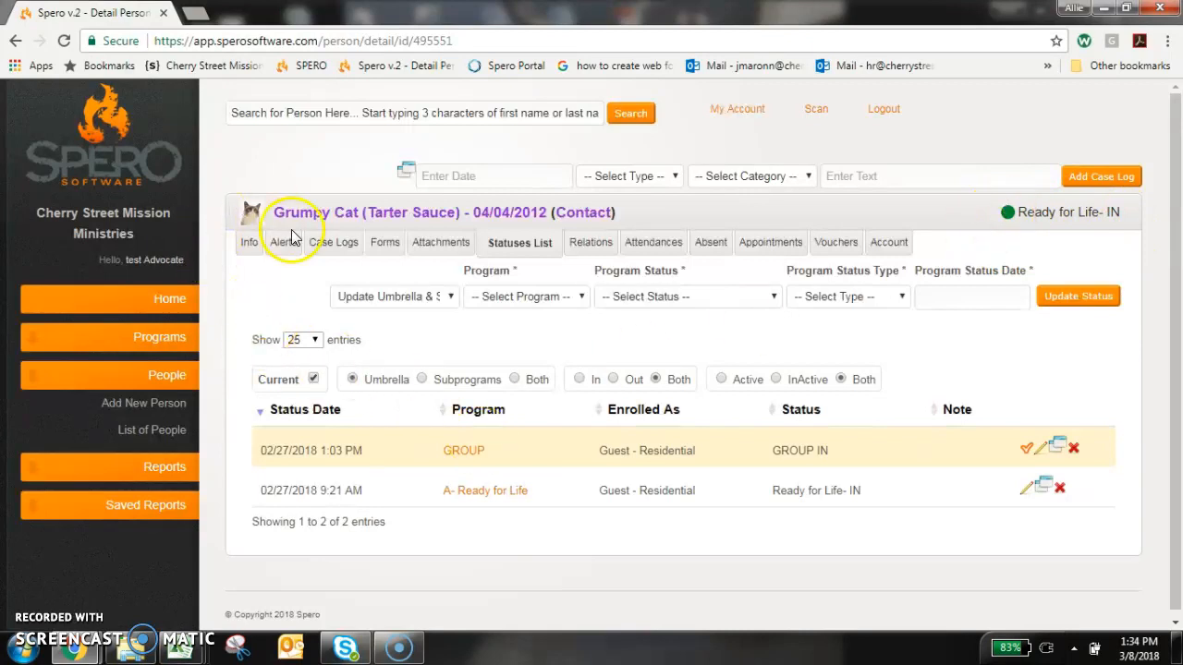
pyautogui.moveTo(275, 212); pyautogui.dragTo(684, 219)
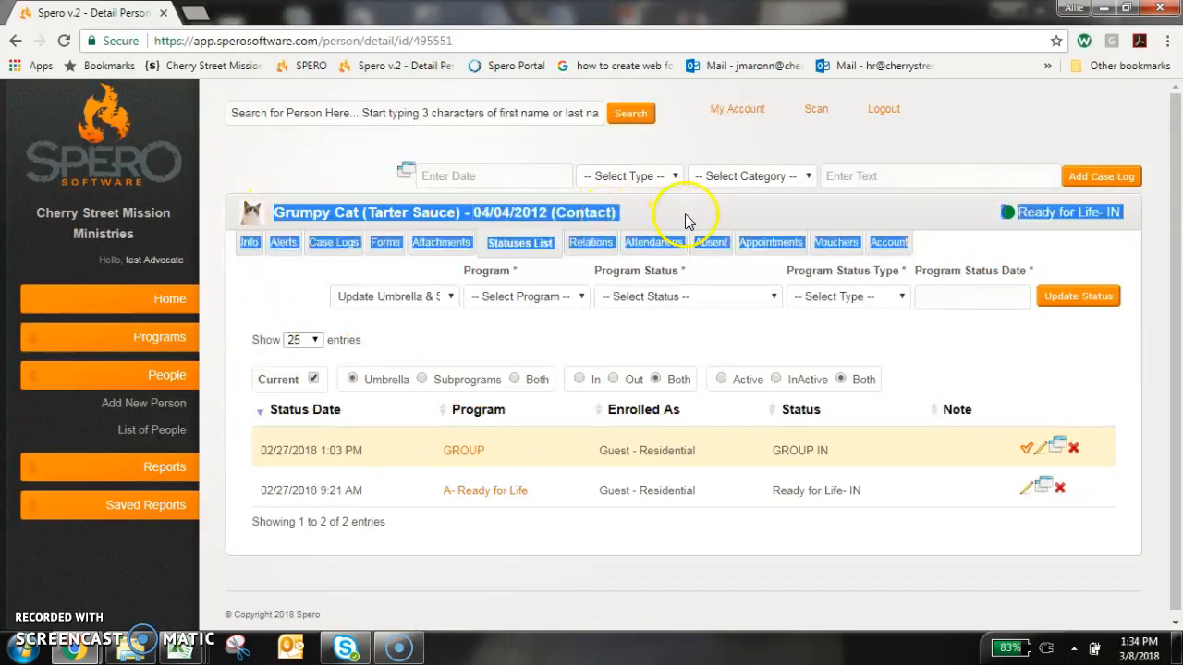
pyautogui.click(675, 208)
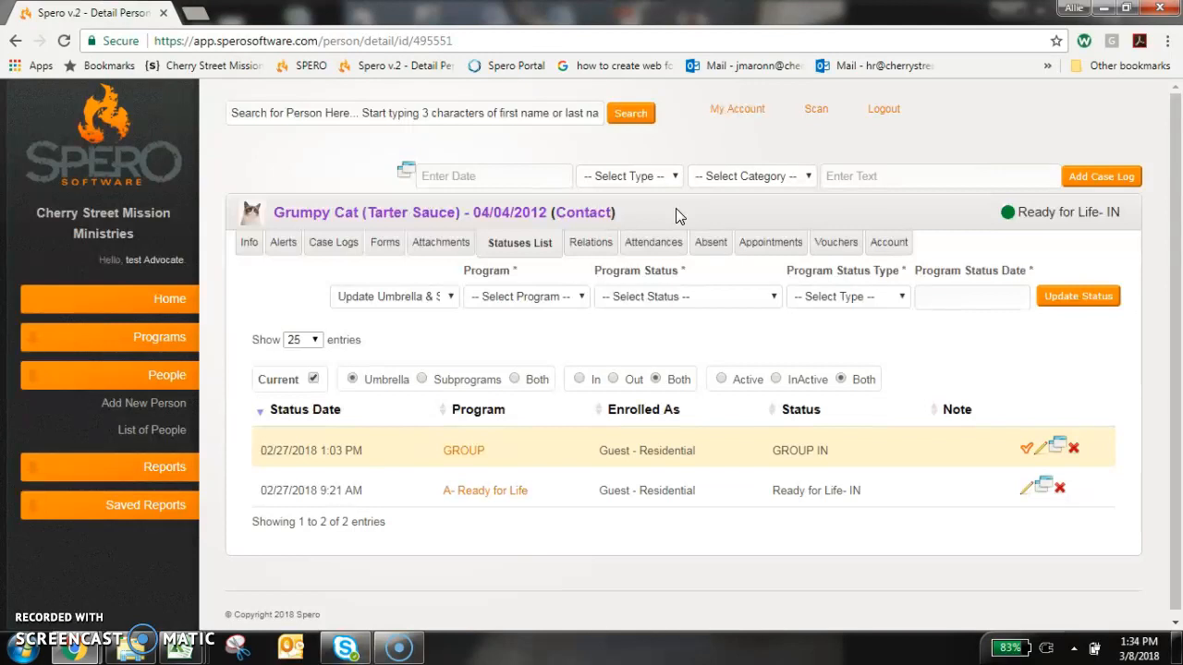
pyautogui.moveTo(676, 208); pyautogui.dragTo(413, 207)
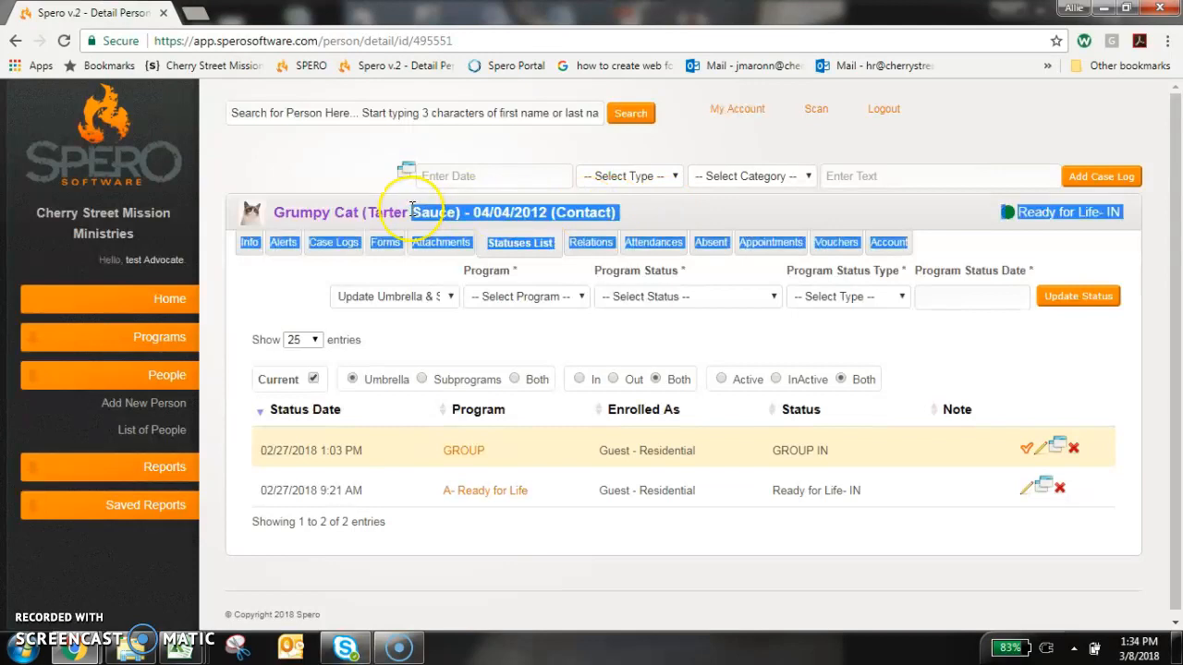
pyautogui.click(412, 207)
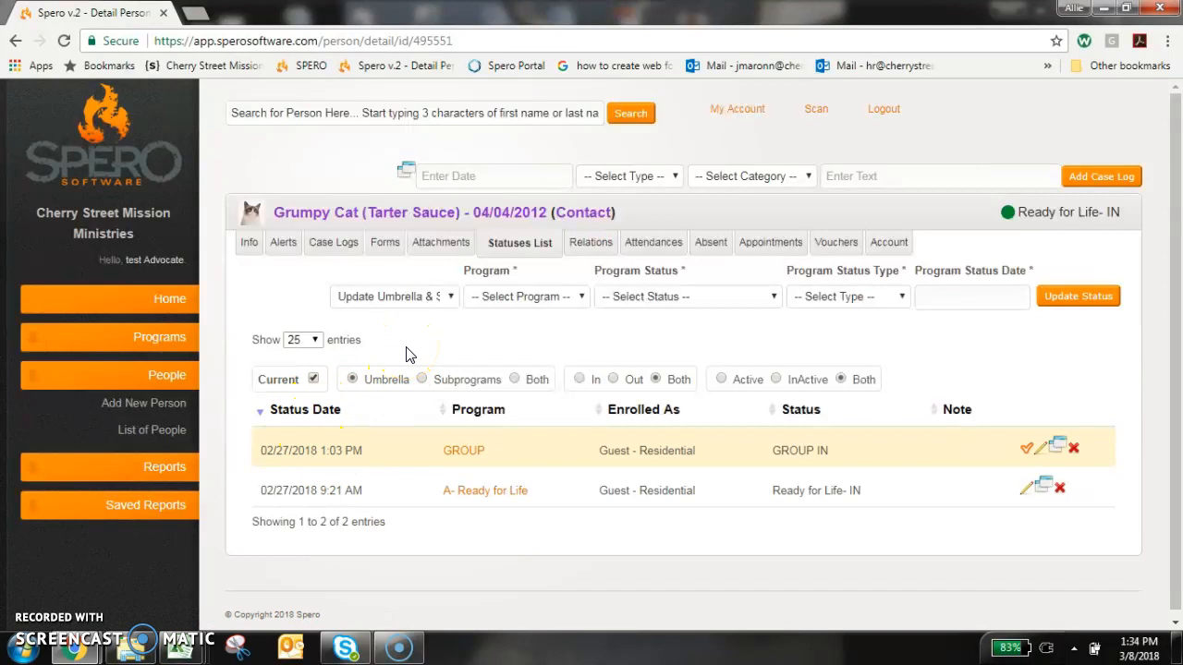
pyautogui.click(407, 322)
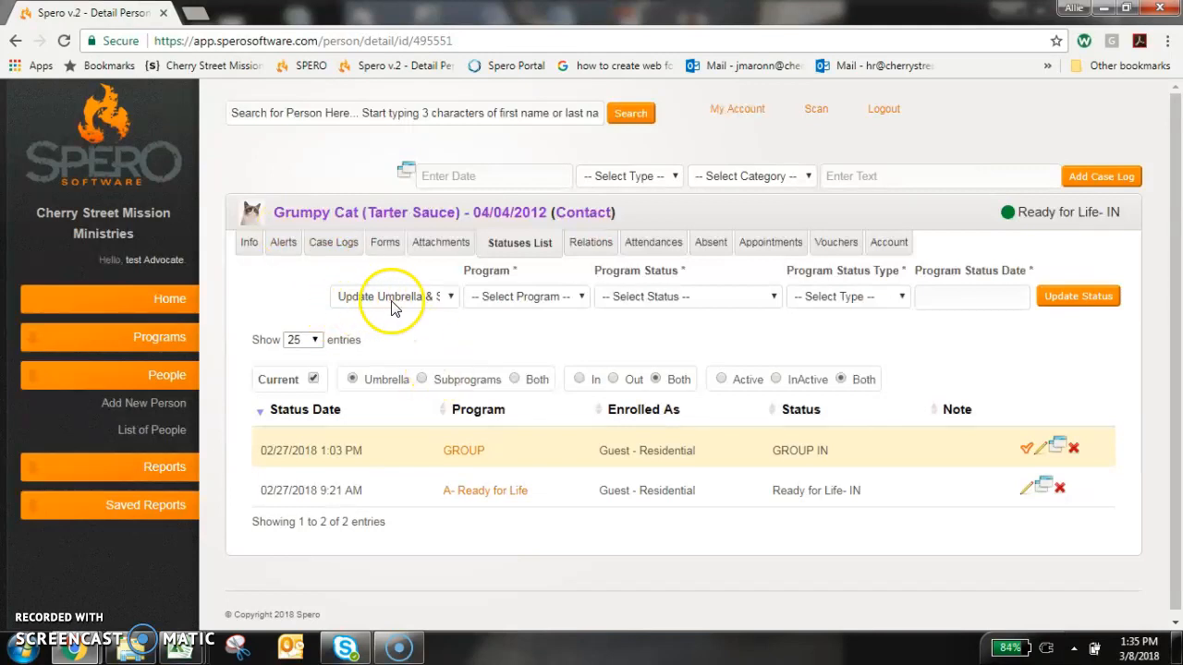
# Choose Update Umbrella & Sub Programs as the update type and A- Ready for Life as the program.
pyautogui.click(440, 300)
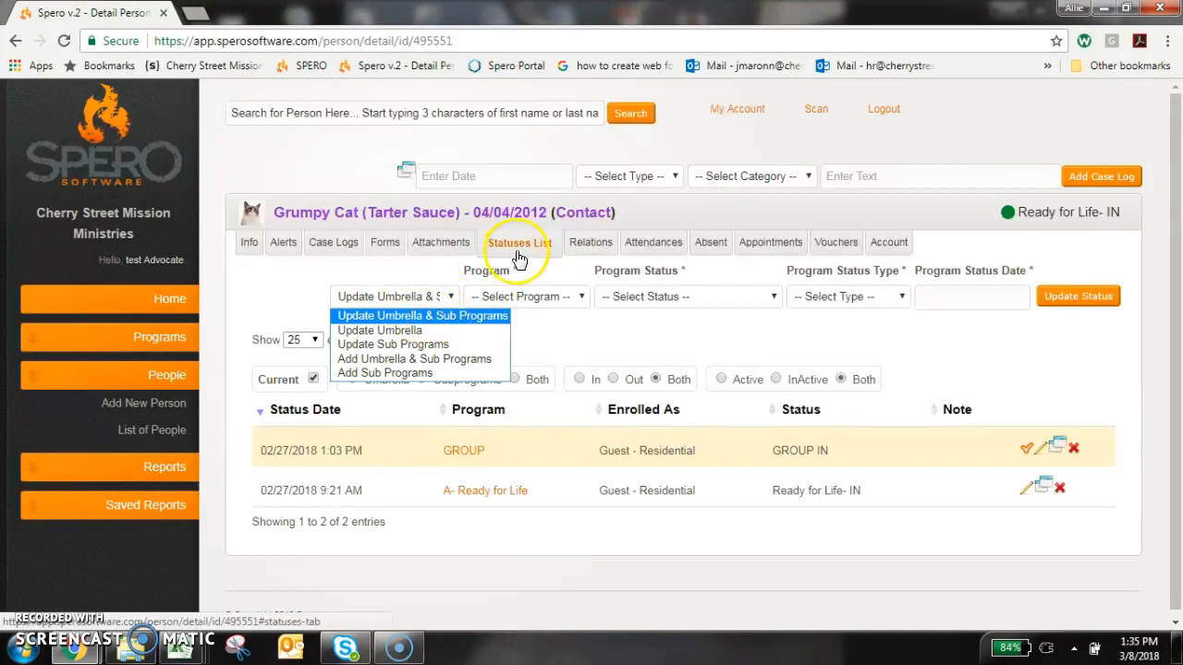
pyautogui.click(418, 294)
pyautogui.click(432, 298)
pyautogui.click(444, 317)
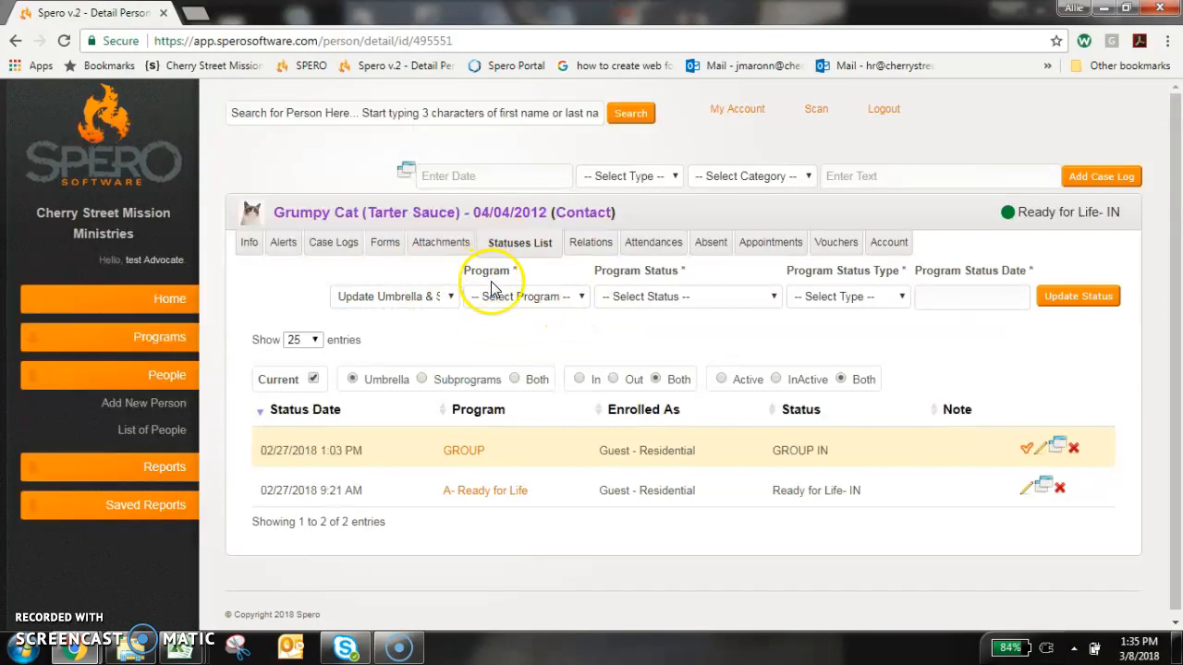
pyautogui.click(570, 297)
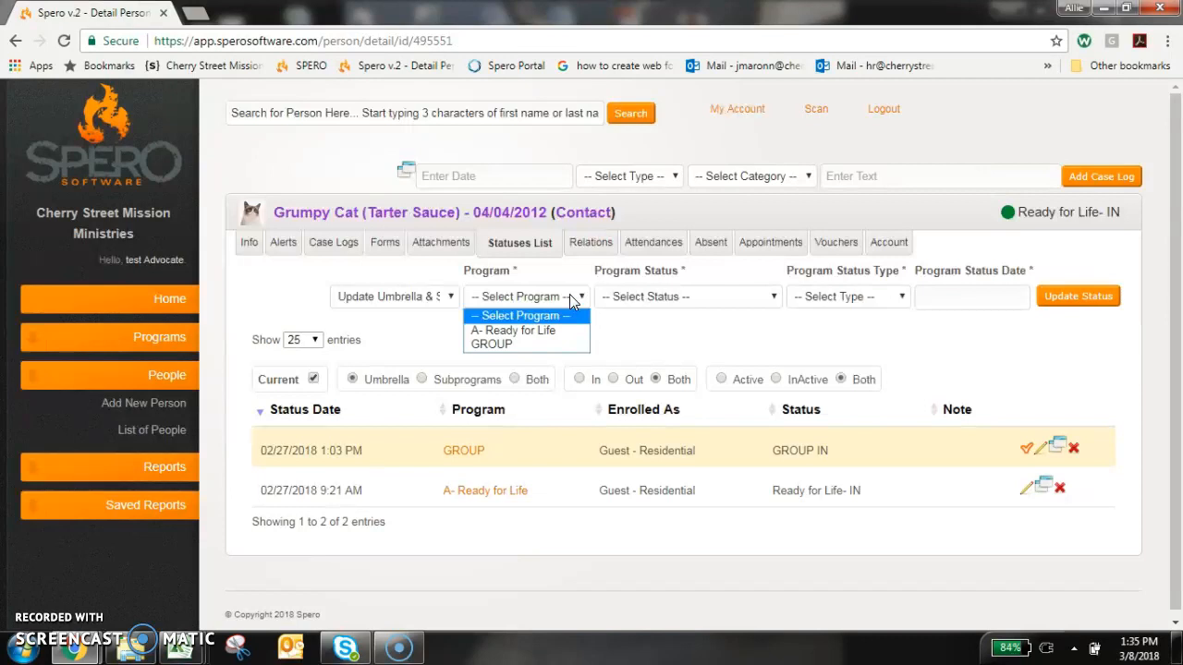
pyautogui.click(548, 336)
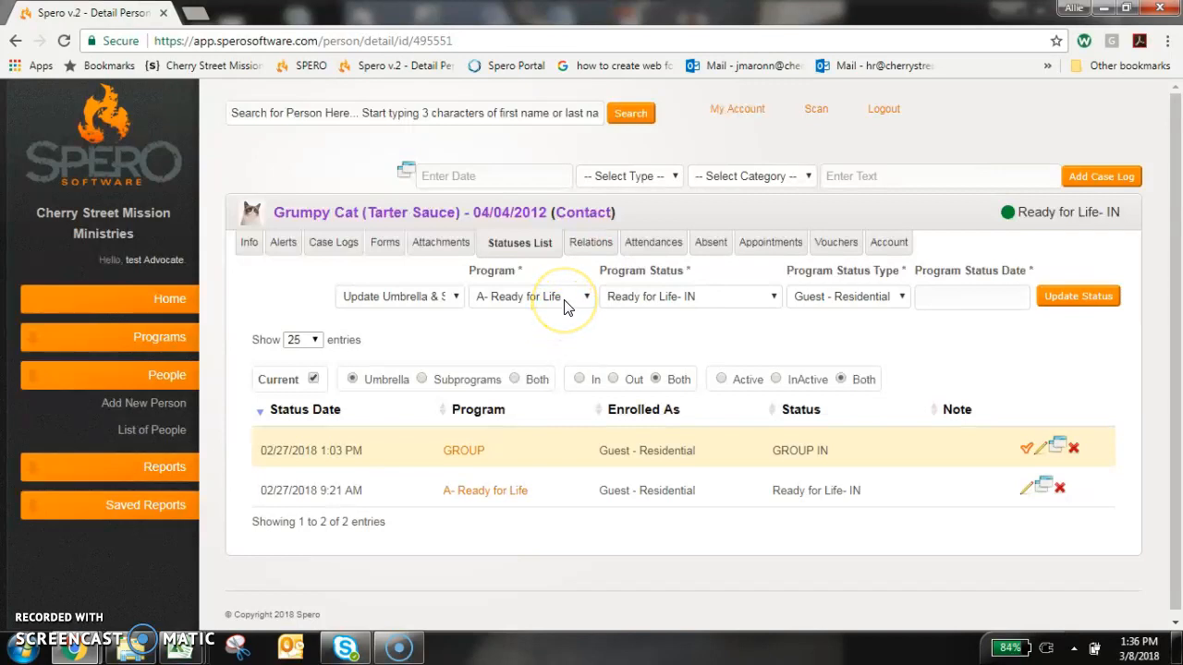
# Submit the program status Ready for Life- LEFT ON OWN dated 03/08/2018 and delete all the person's future appointments.
pyautogui.click(772, 299)
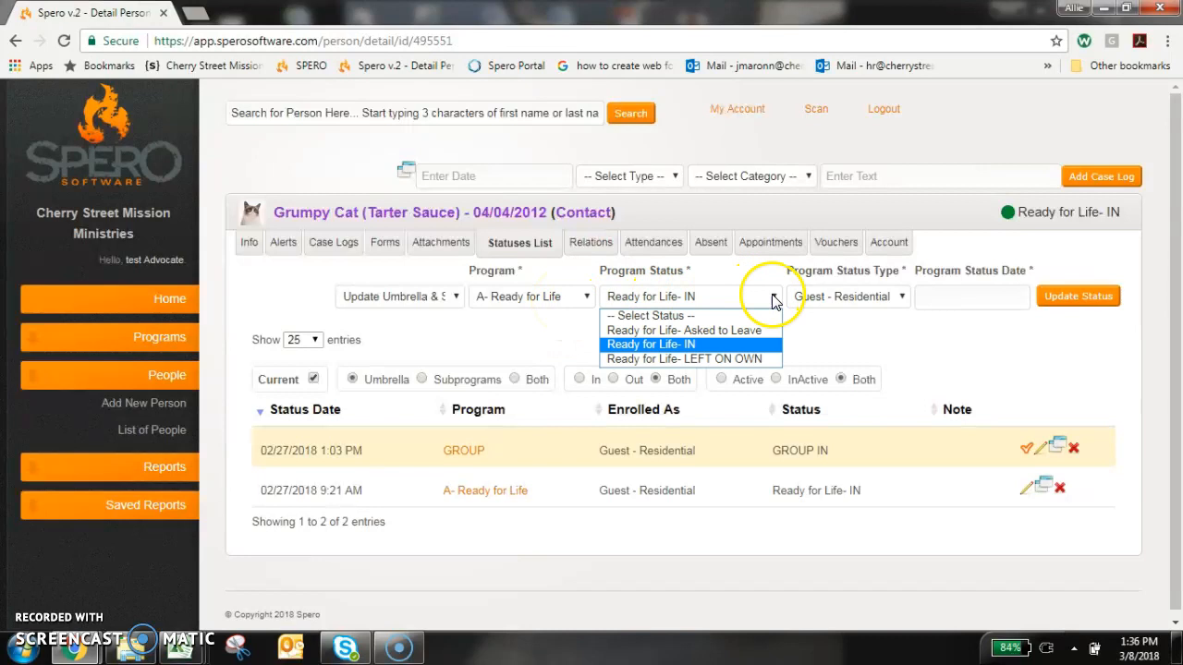
pyautogui.click(758, 359)
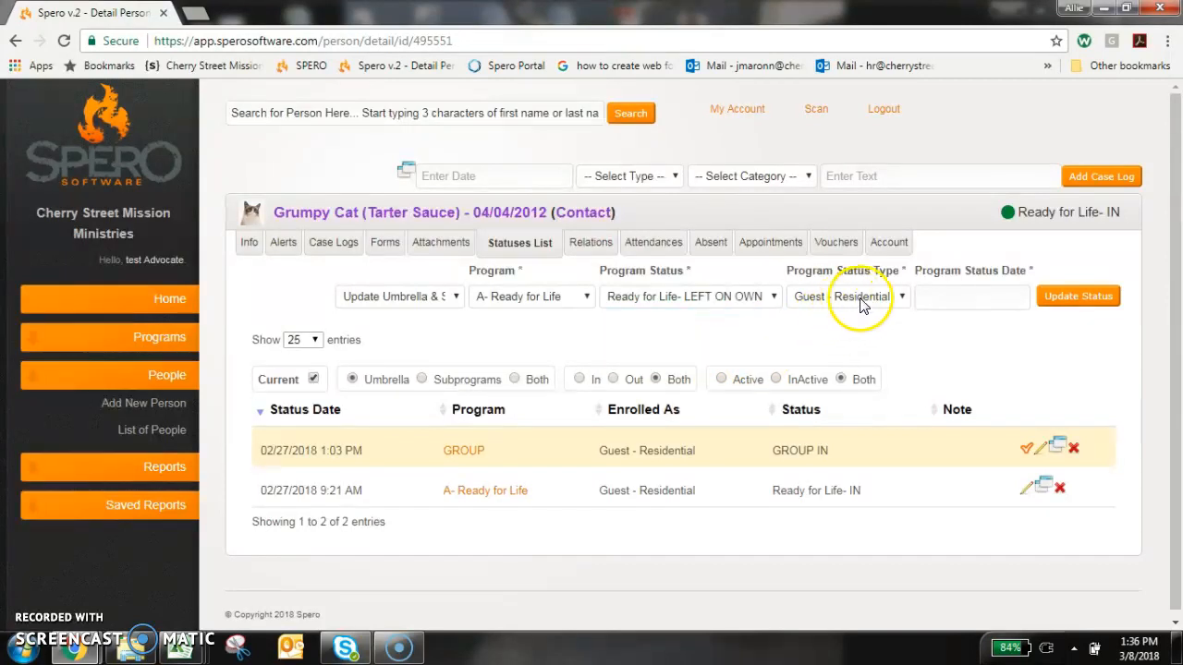
pyautogui.click(952, 297)
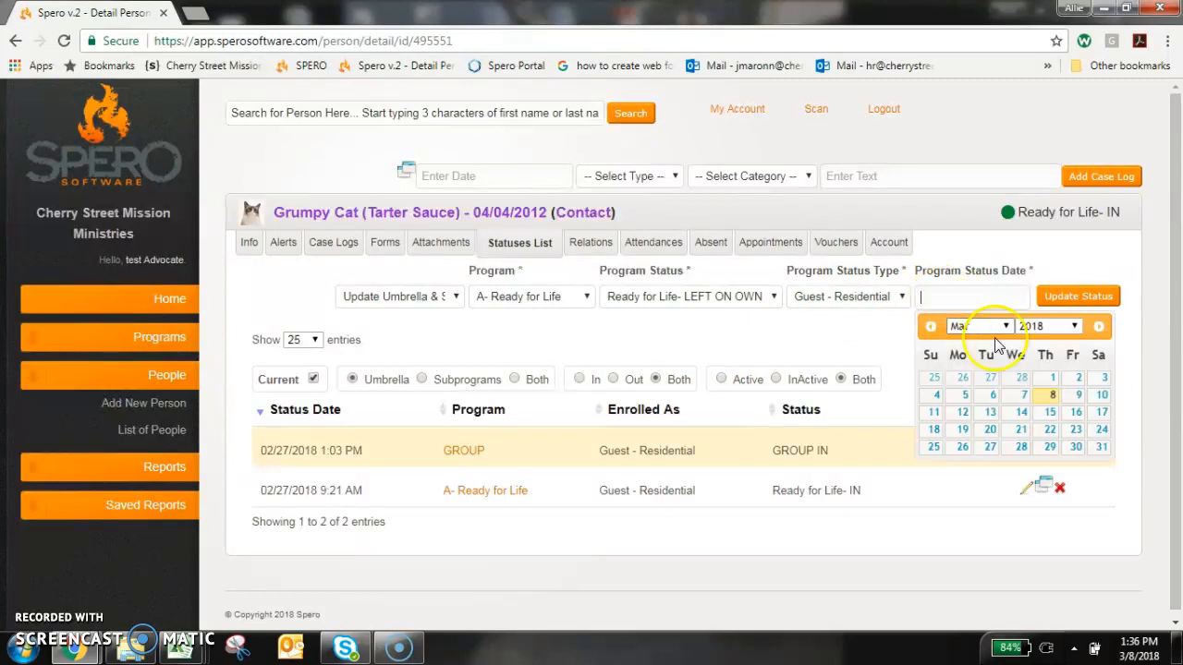
pyautogui.click(1048, 397)
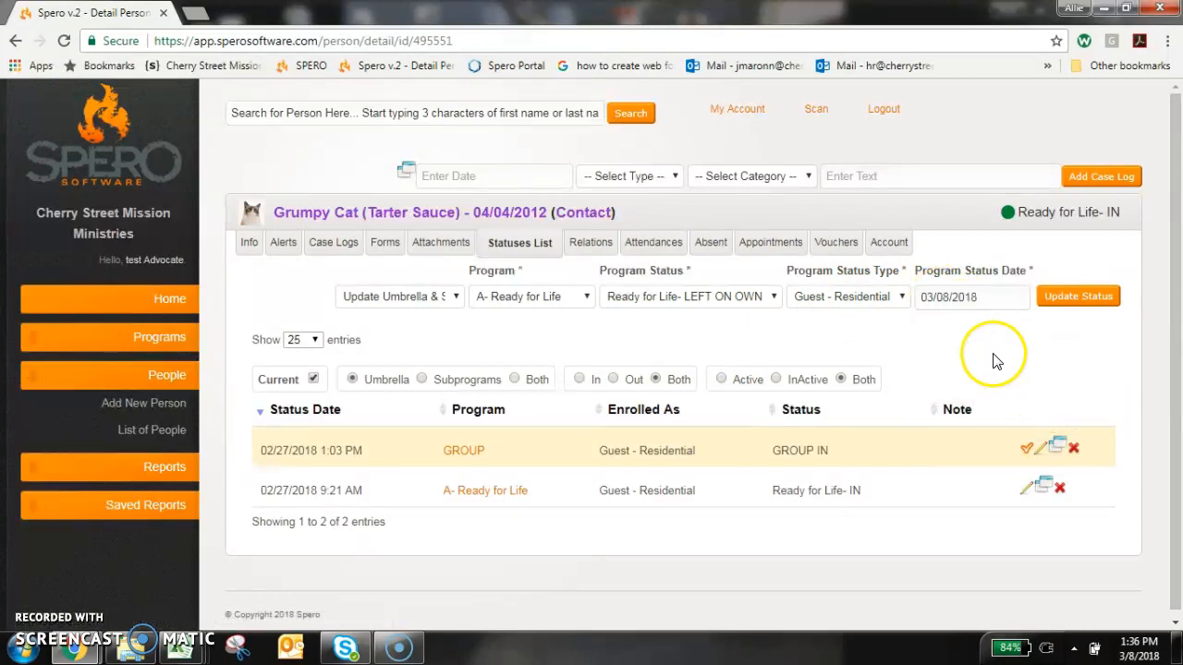
pyautogui.click(1069, 300)
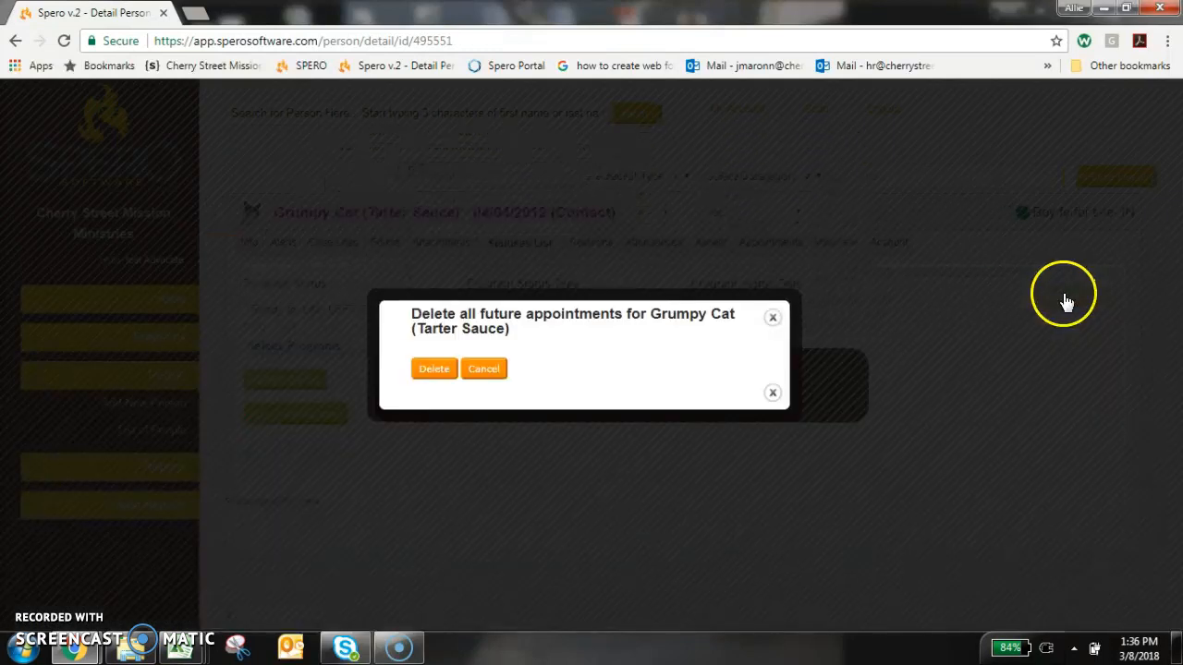
pyautogui.click(430, 370)
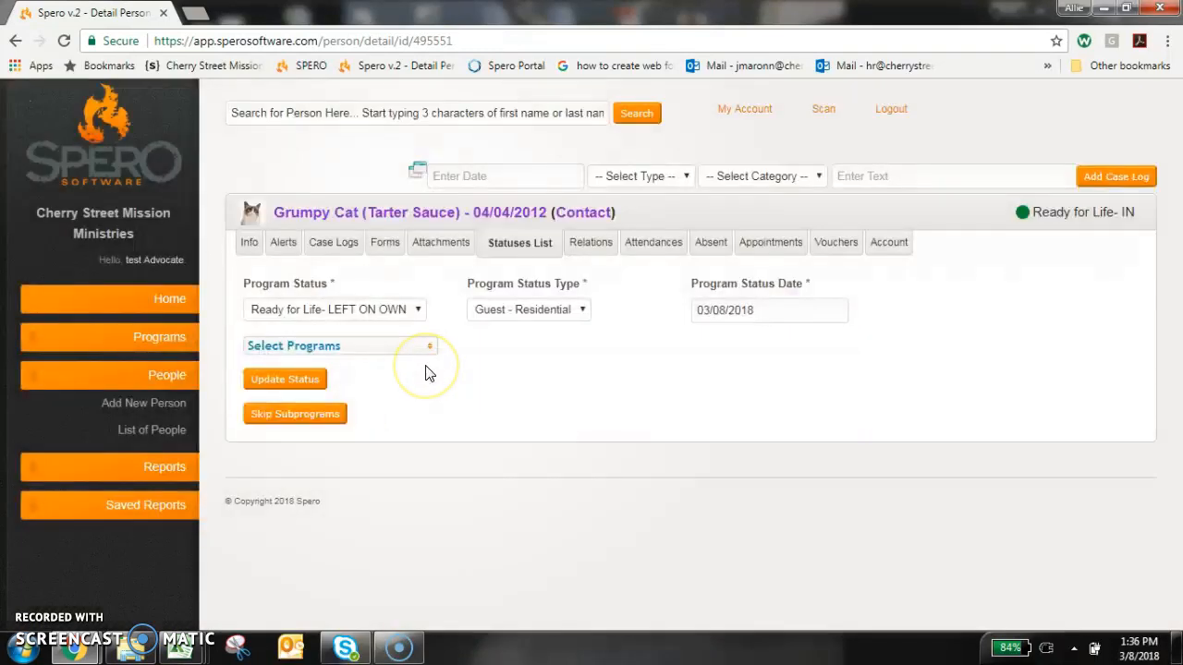
# Select all subprograms of A- Ready for Life and update their status.
pyautogui.click(418, 348)
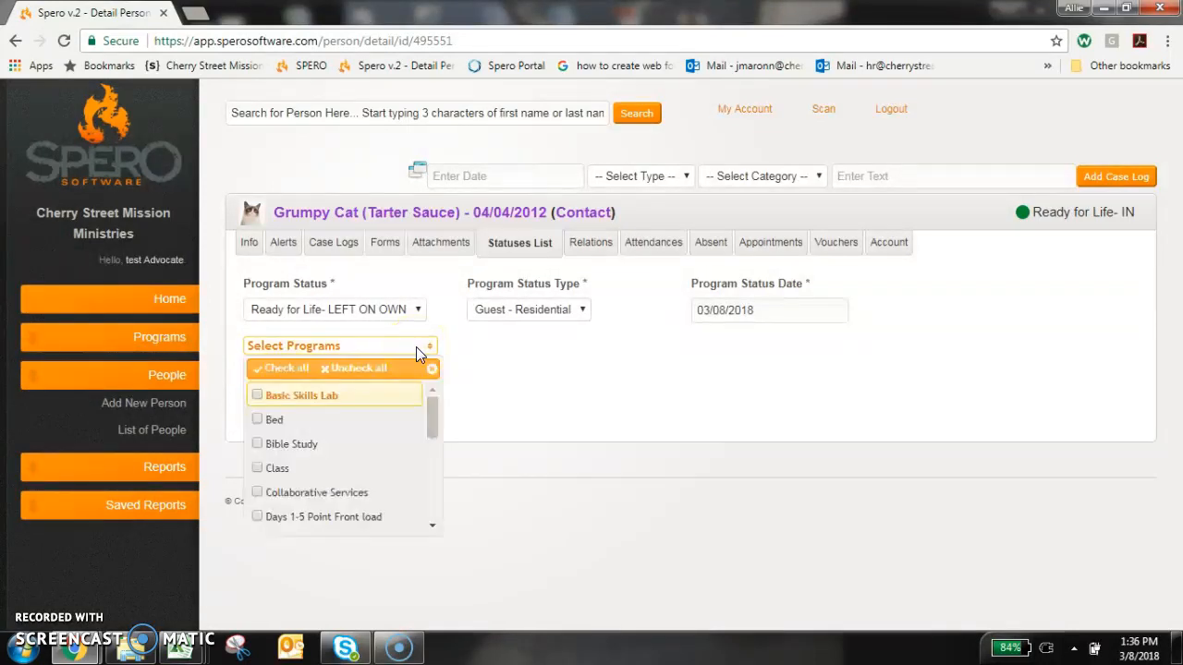
pyautogui.click(534, 367)
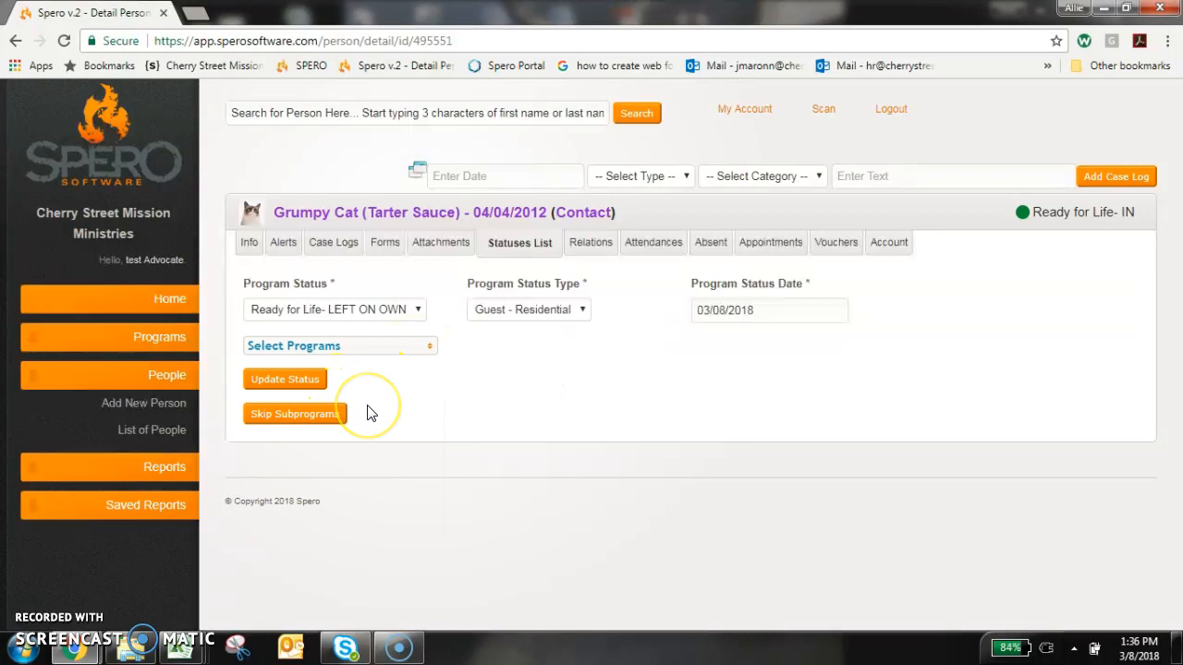
pyautogui.click(422, 353)
pyautogui.click(286, 372)
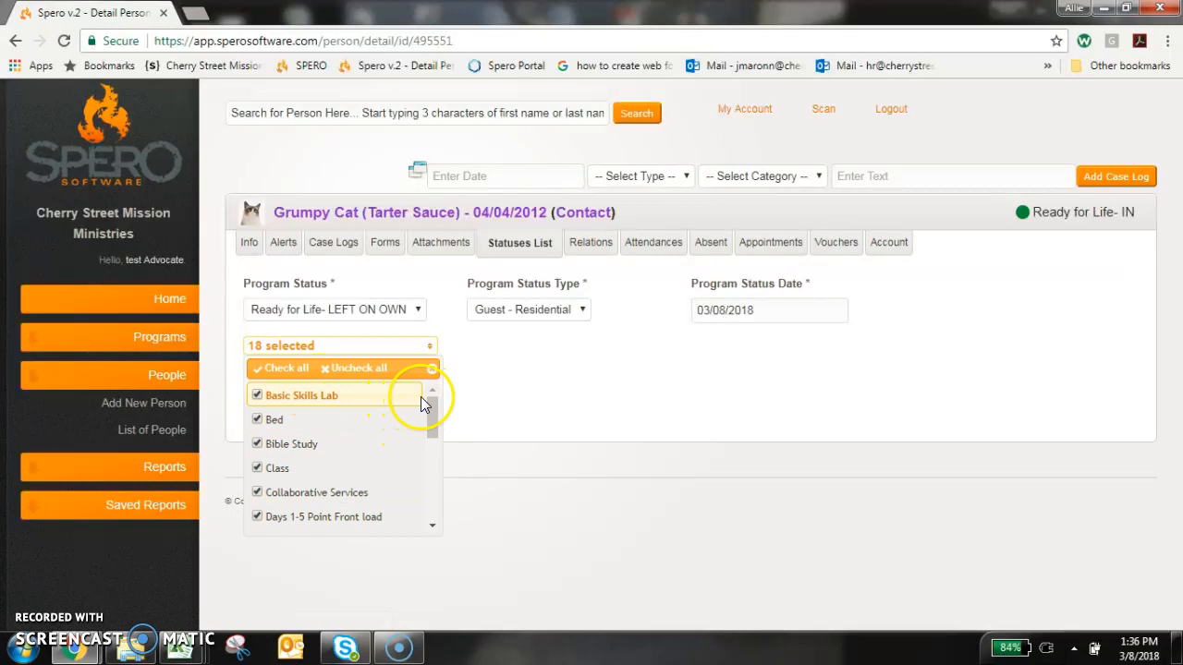
pyautogui.moveTo(432, 398); pyautogui.dragTo(431, 403)
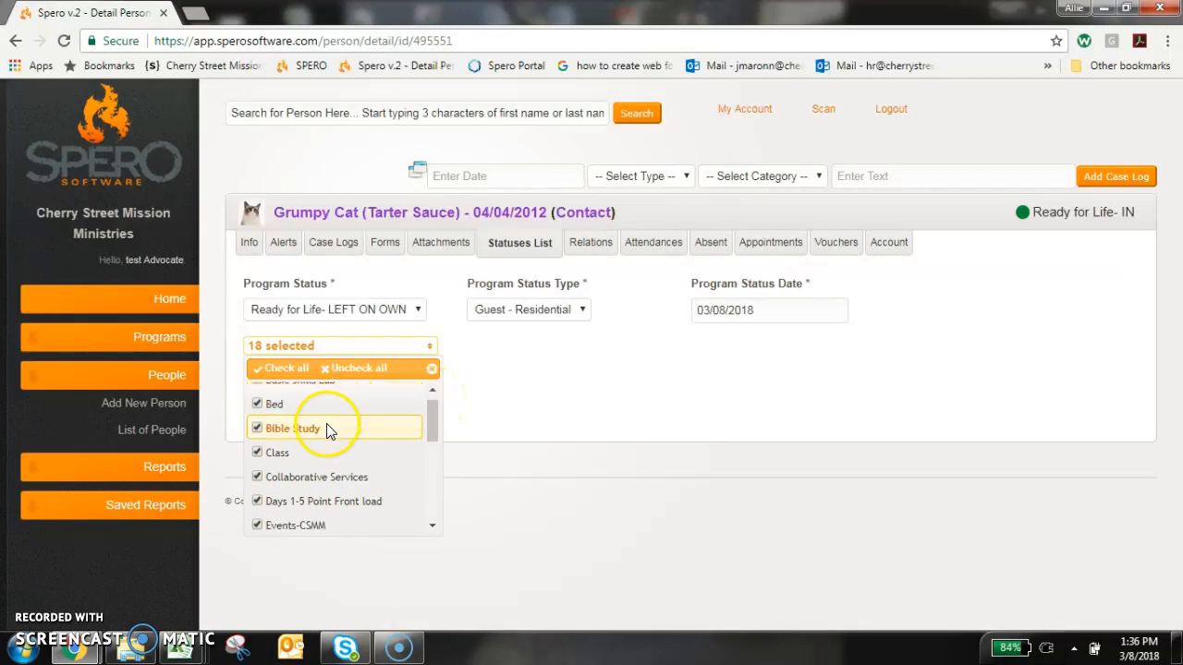
pyautogui.scroll(-1, 364, 471)
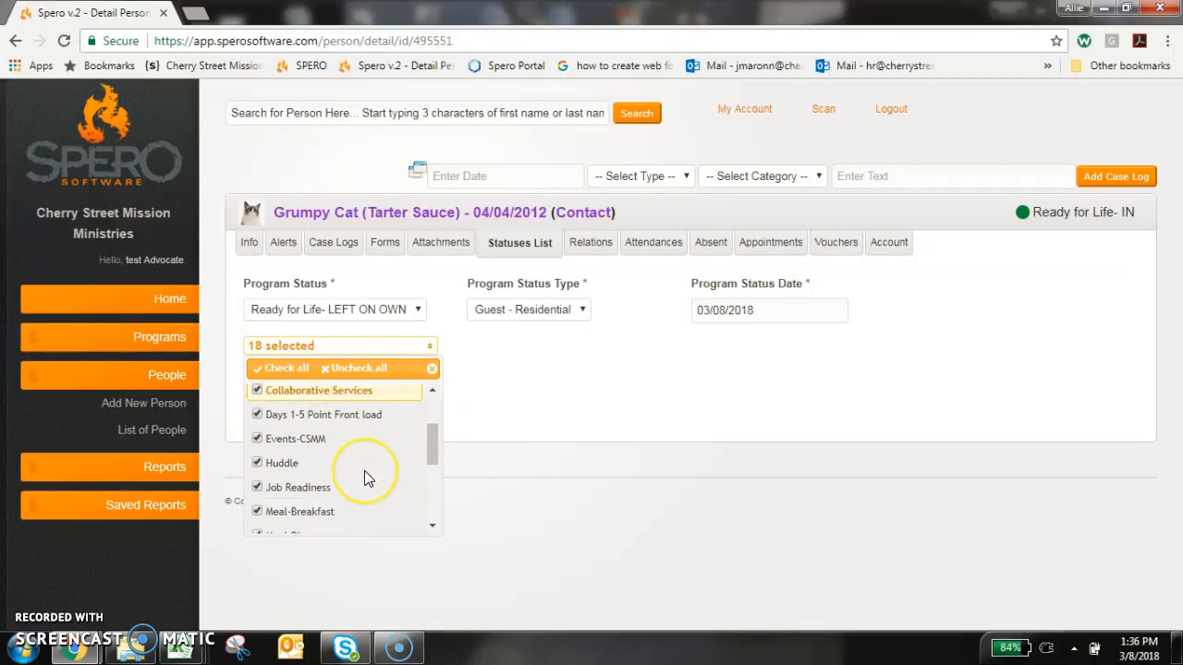
pyautogui.scroll(-1, 366, 470)
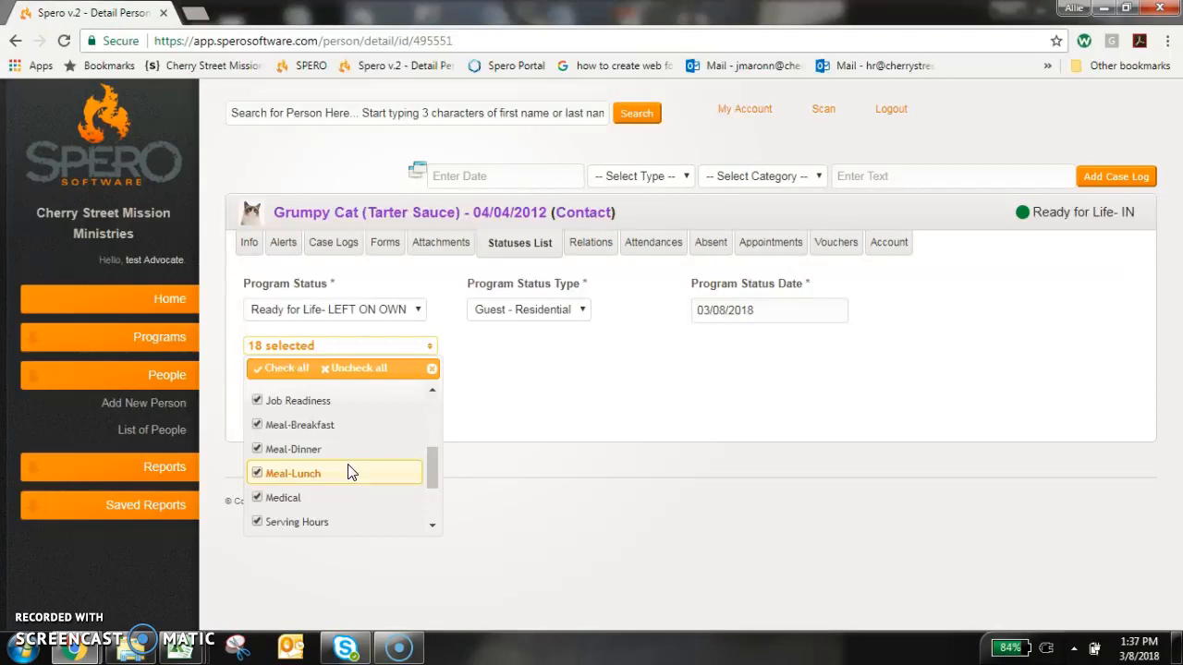
pyautogui.click(591, 377)
pyautogui.click(555, 375)
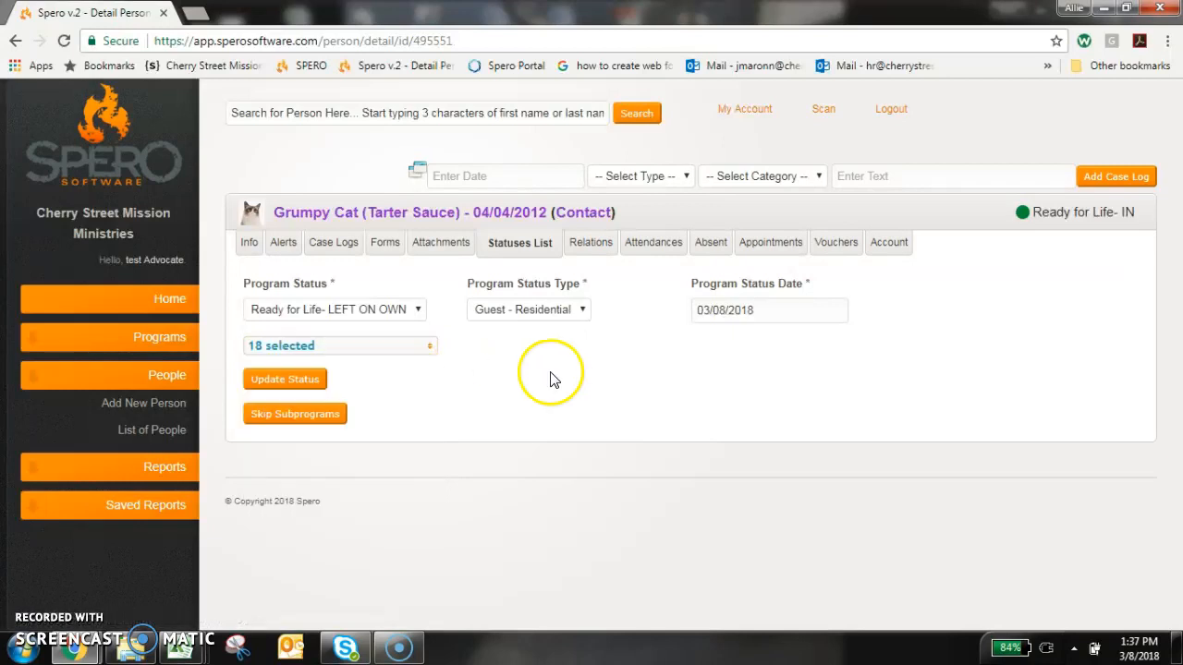
pyautogui.click(306, 379)
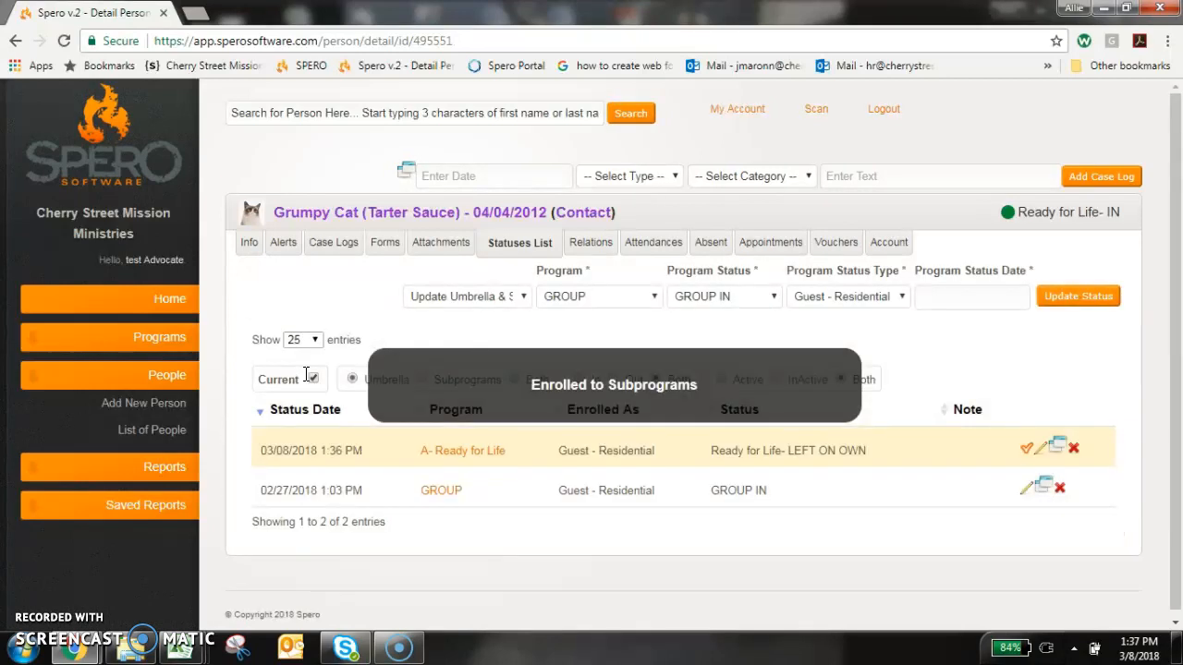
# Reload the person's record and, in the statuses list, choose GROUP OUT as the GROUP program's status.
pyautogui.click(64, 41)
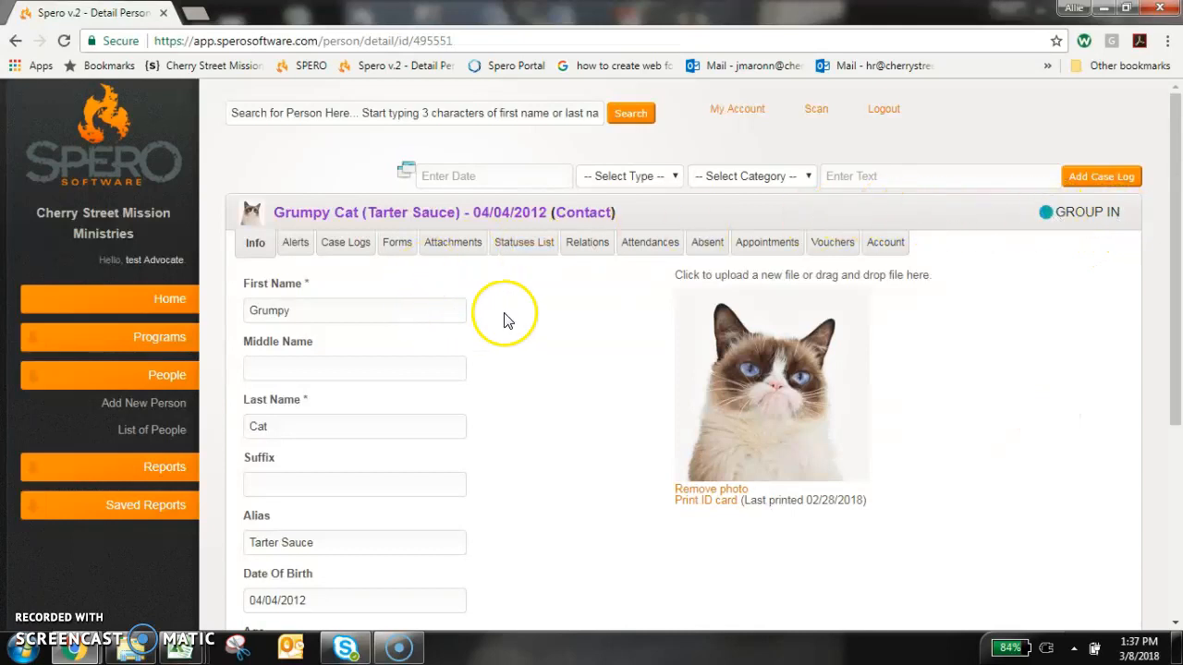
pyautogui.click(524, 244)
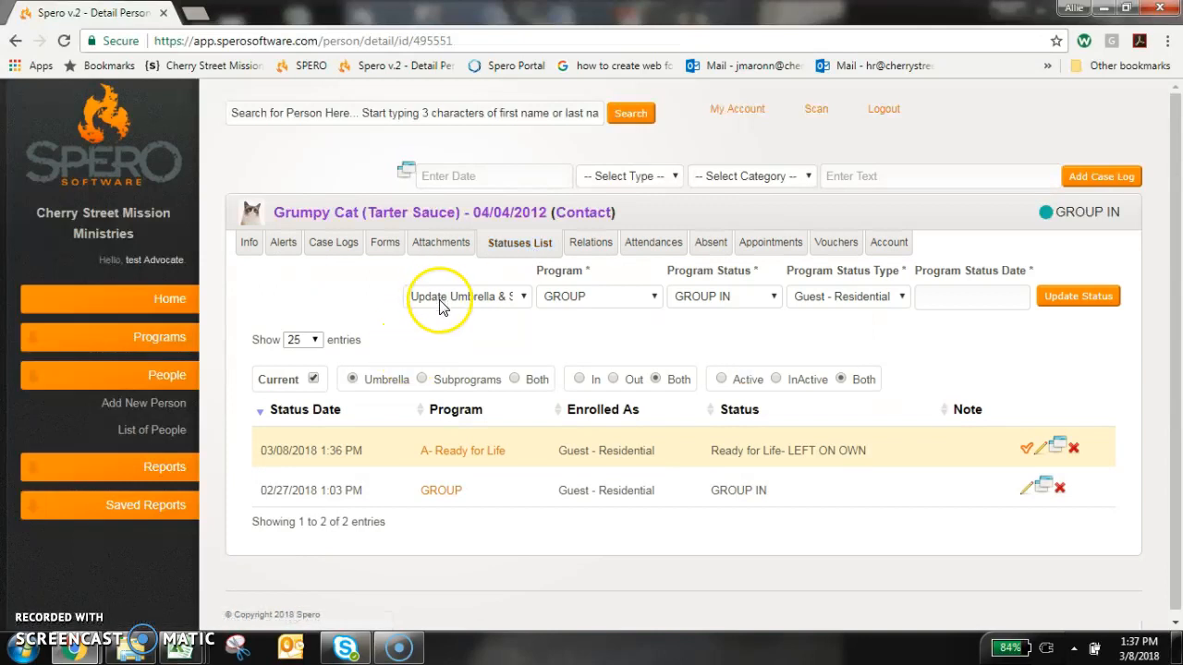
pyautogui.click(558, 305)
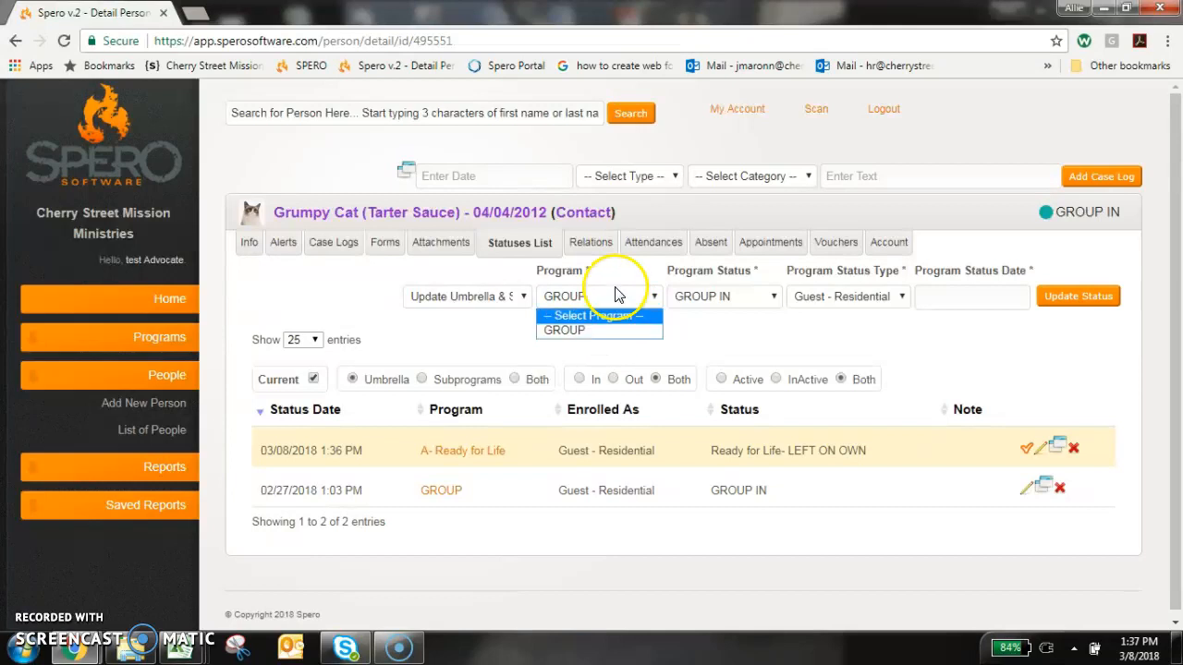
pyautogui.click(713, 301)
pyautogui.click(726, 345)
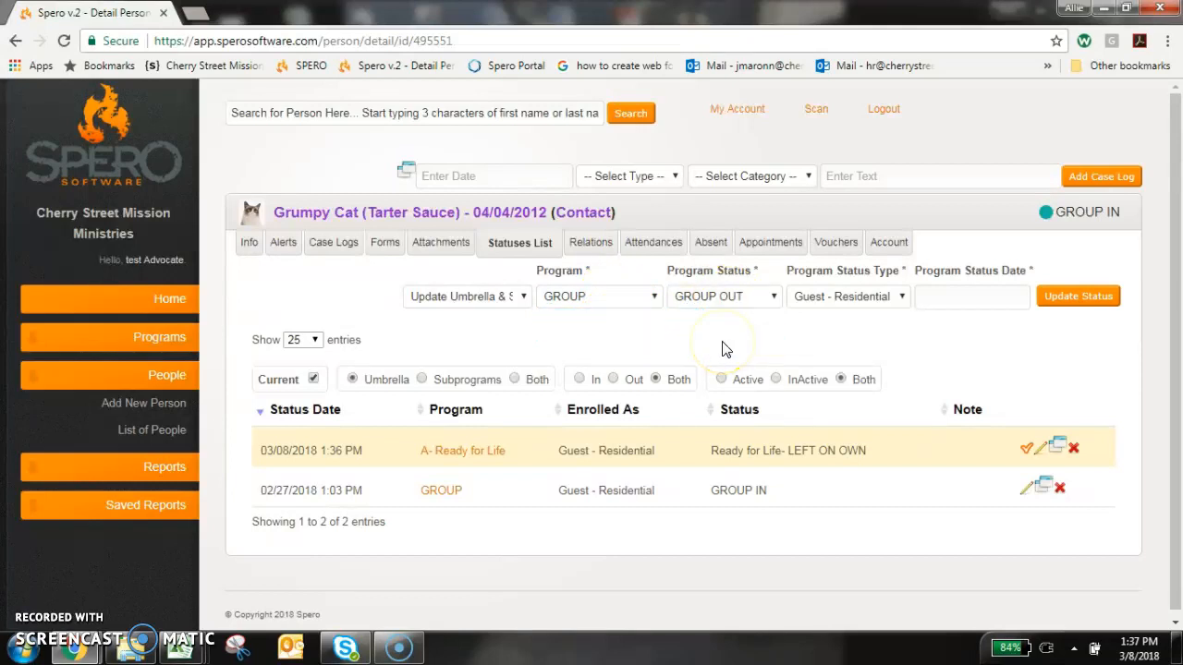
pyautogui.click(744, 298)
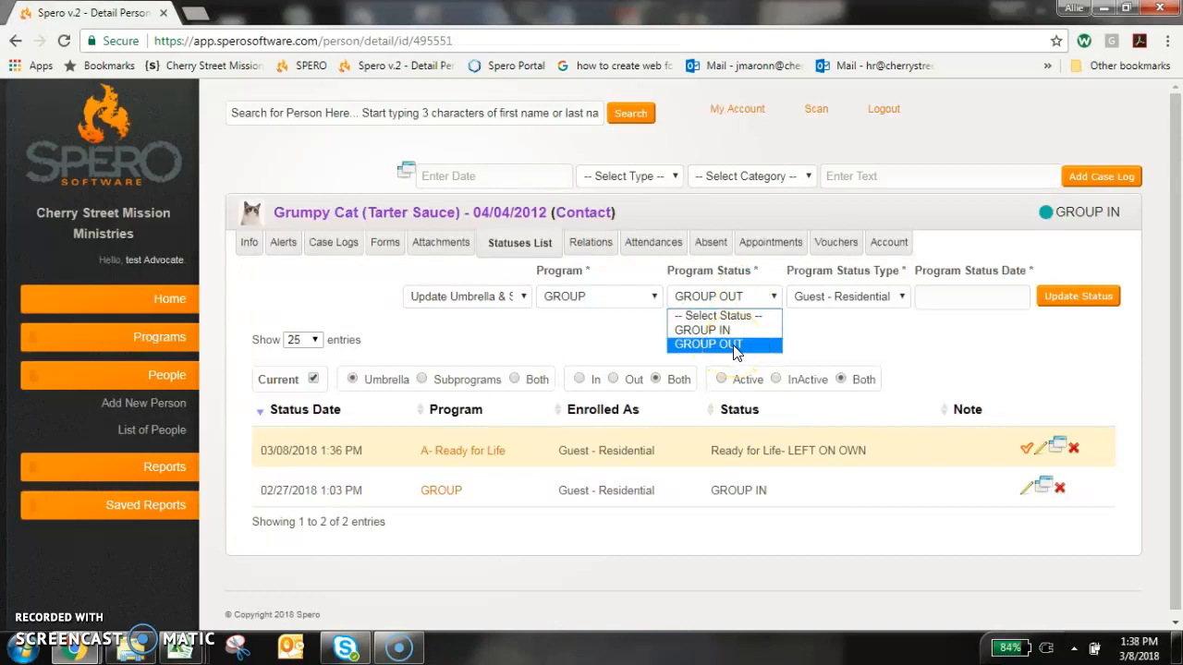
pyautogui.click(754, 335)
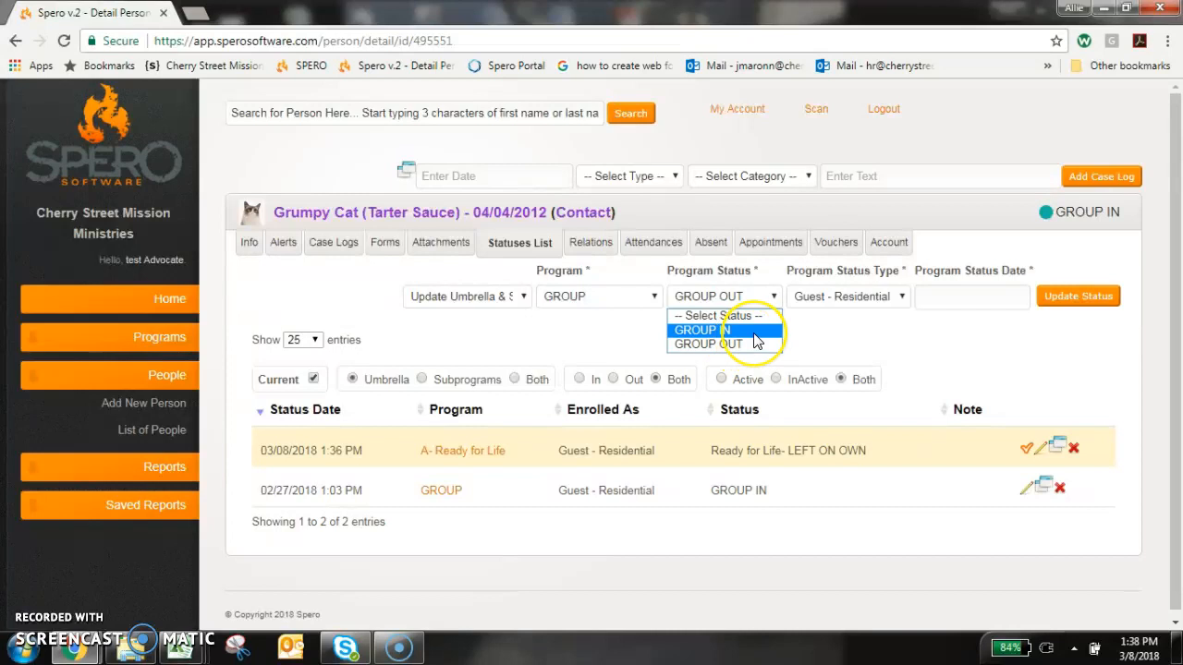
pyautogui.click(752, 343)
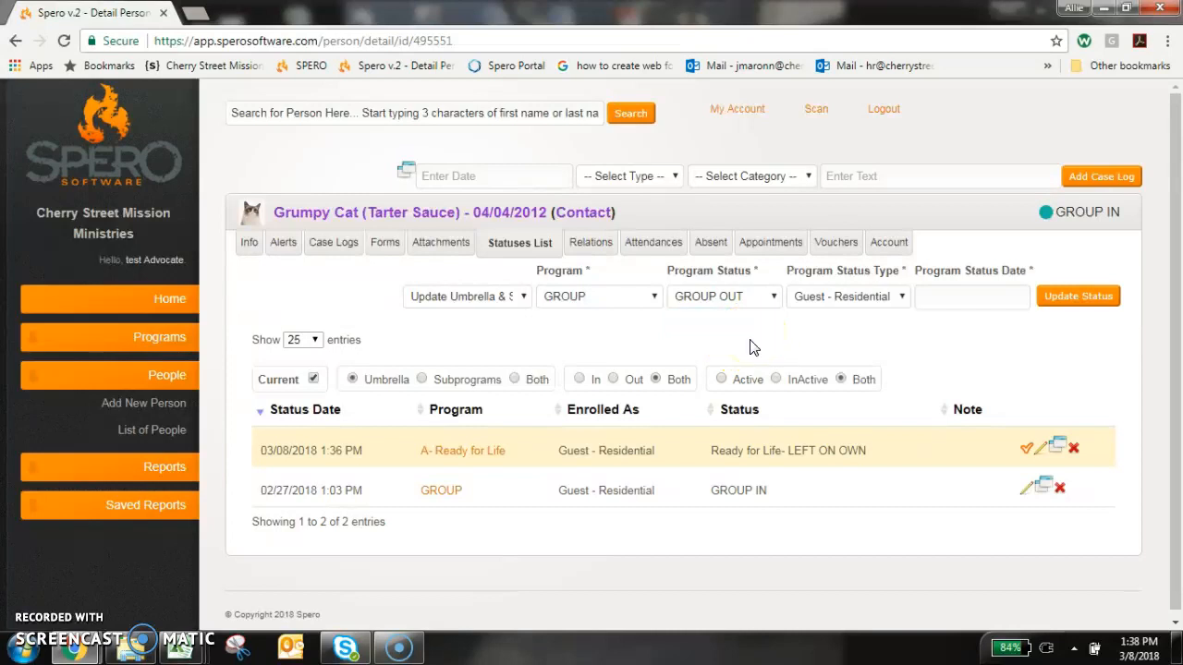
# Submit the GROUP OUT status with the date 03/08/2018 and delete all the person's future appointments.
pyautogui.click(973, 294)
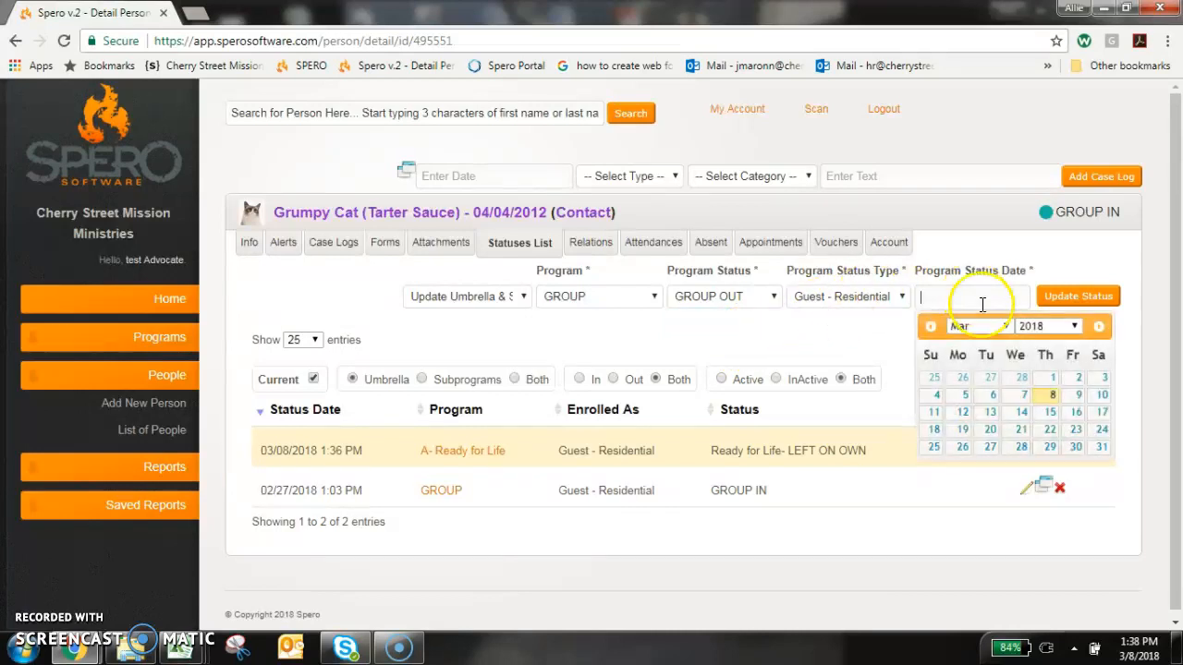
pyautogui.click(1051, 401)
pyautogui.click(1064, 304)
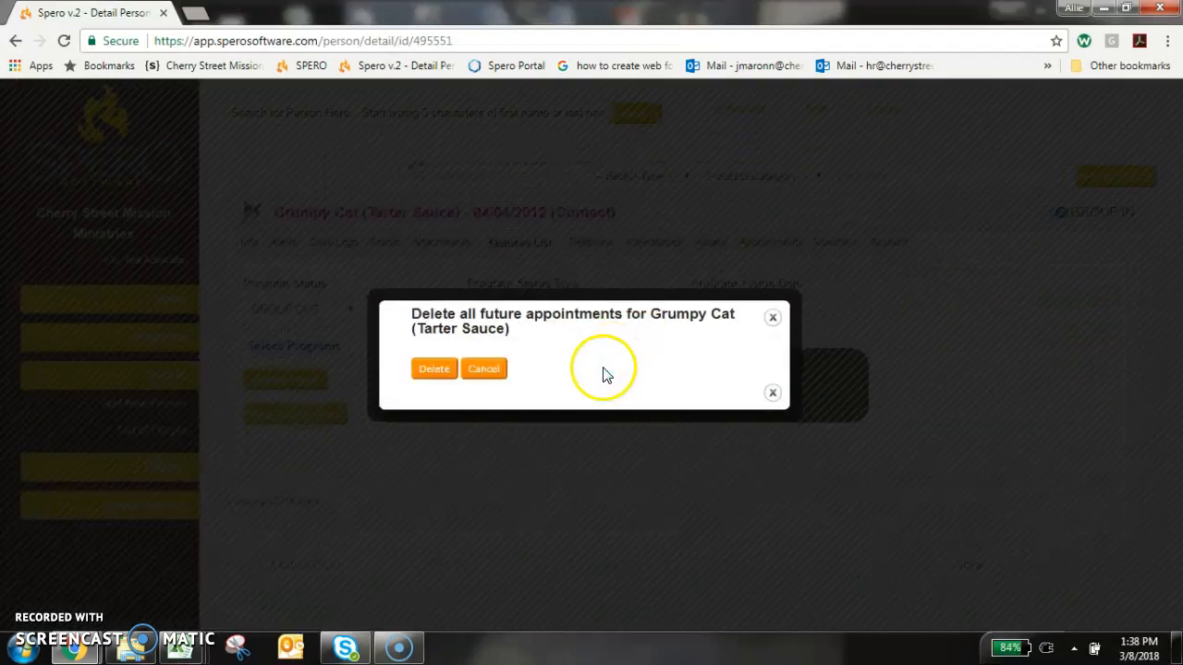
pyautogui.click(430, 369)
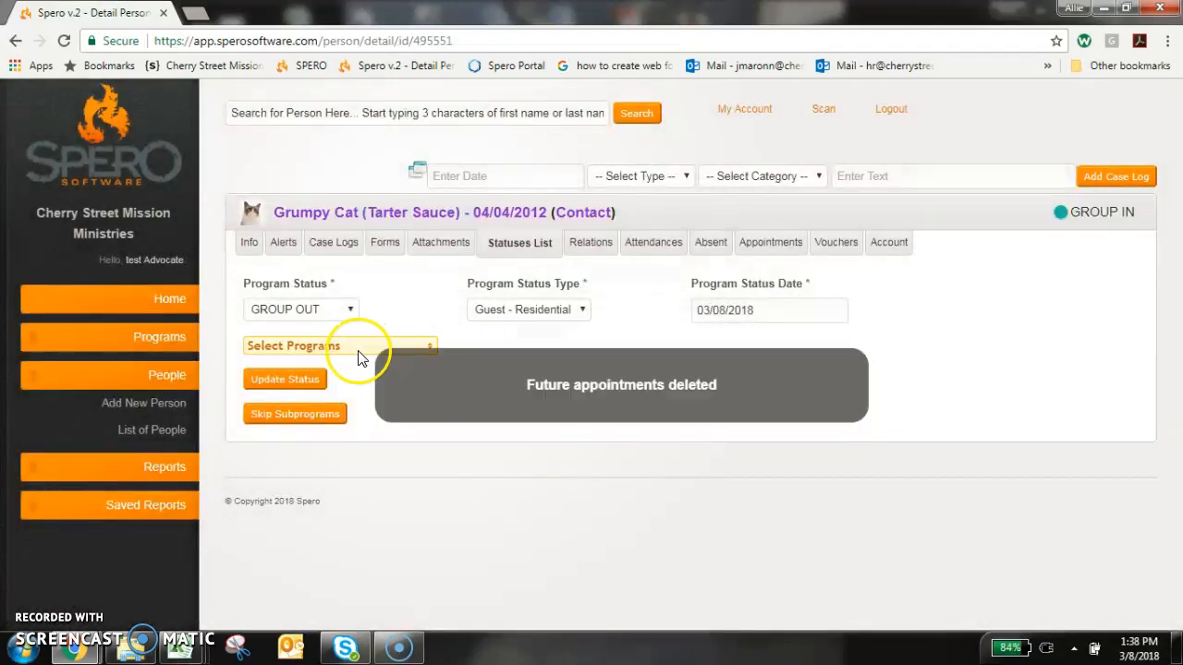
# Select all subprograms of GROUP, here Wednesday AM Group, and update their status to GROUP OUT.
pyautogui.click(357, 350)
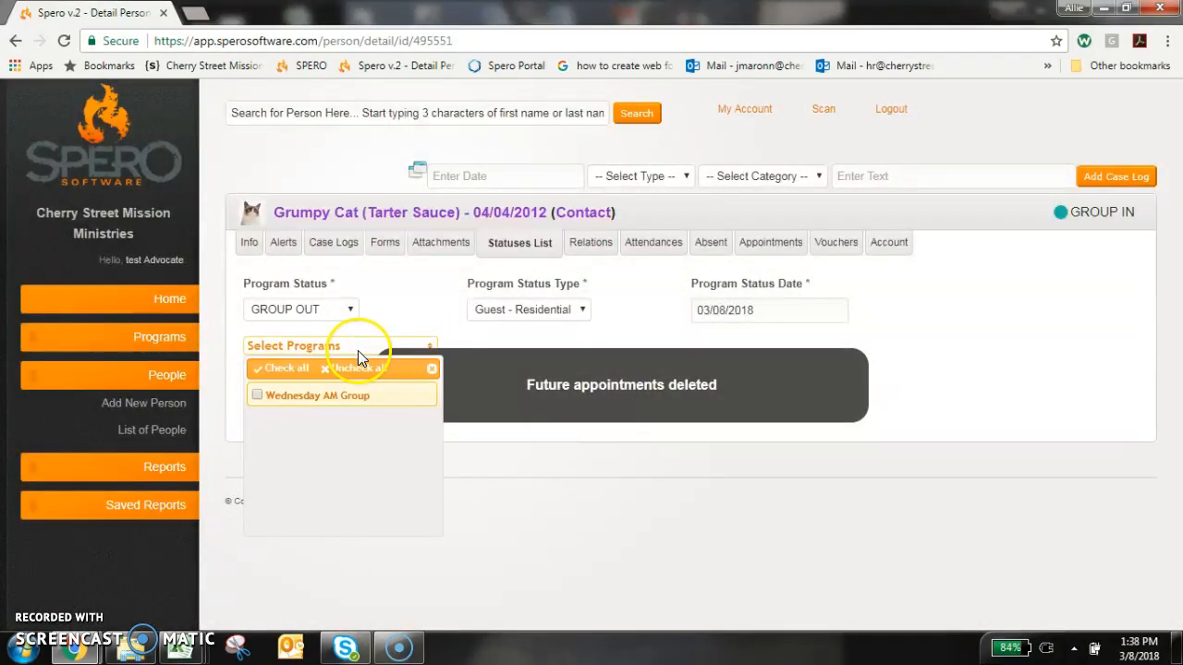
pyautogui.click(284, 371)
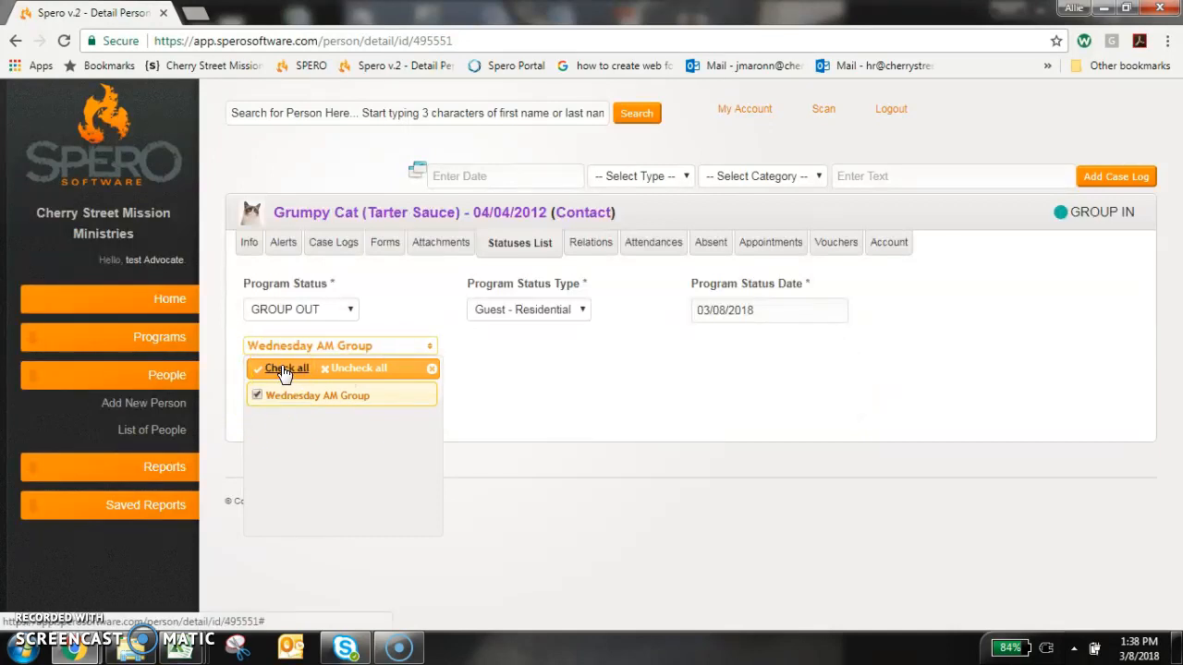
pyautogui.click(494, 374)
pyautogui.click(307, 388)
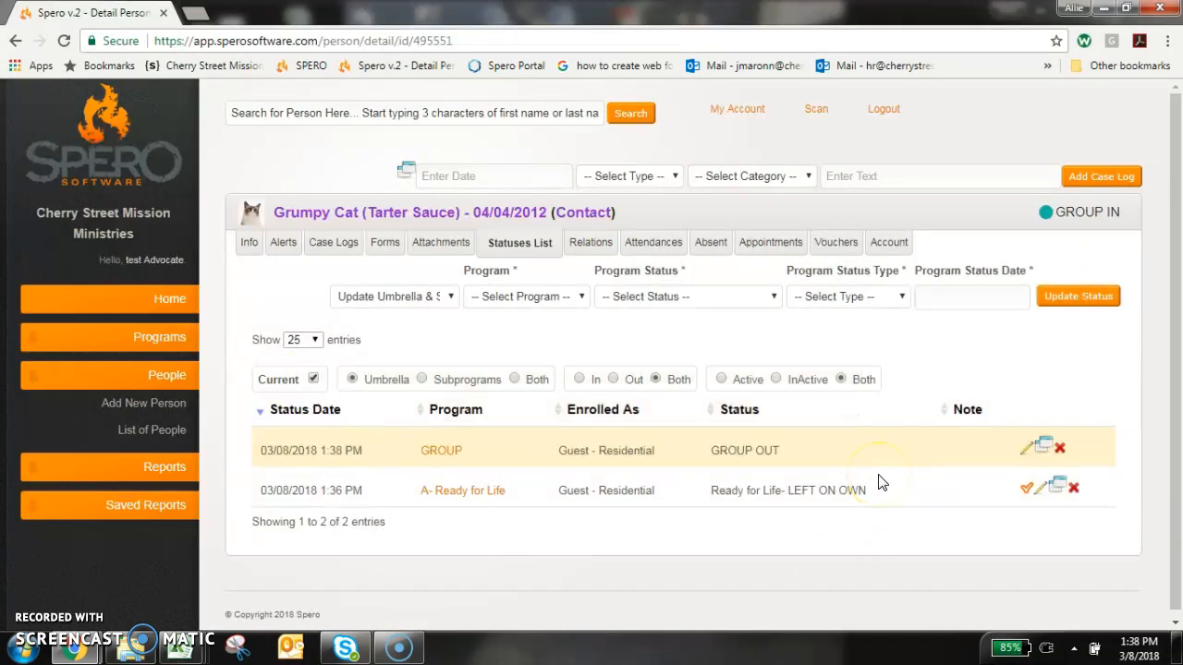
# Reload the person's record, set A- Ready for Life as the primary program in the statuses list, and reload again to check the header status.
pyautogui.click(64, 41)
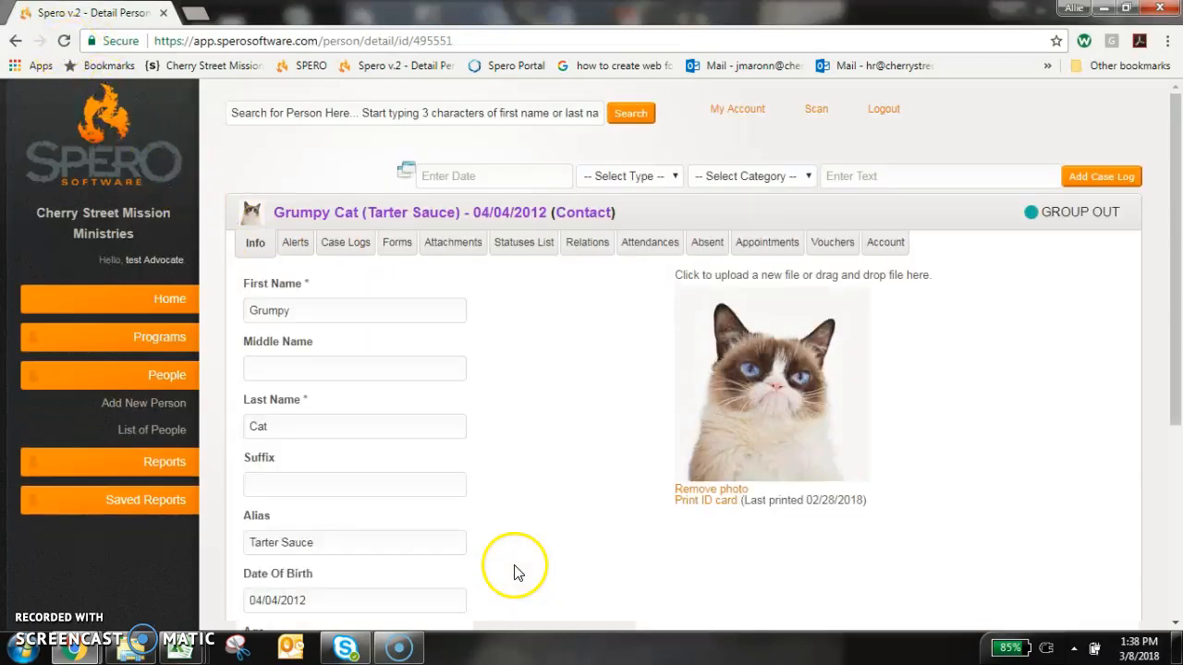
pyautogui.click(524, 243)
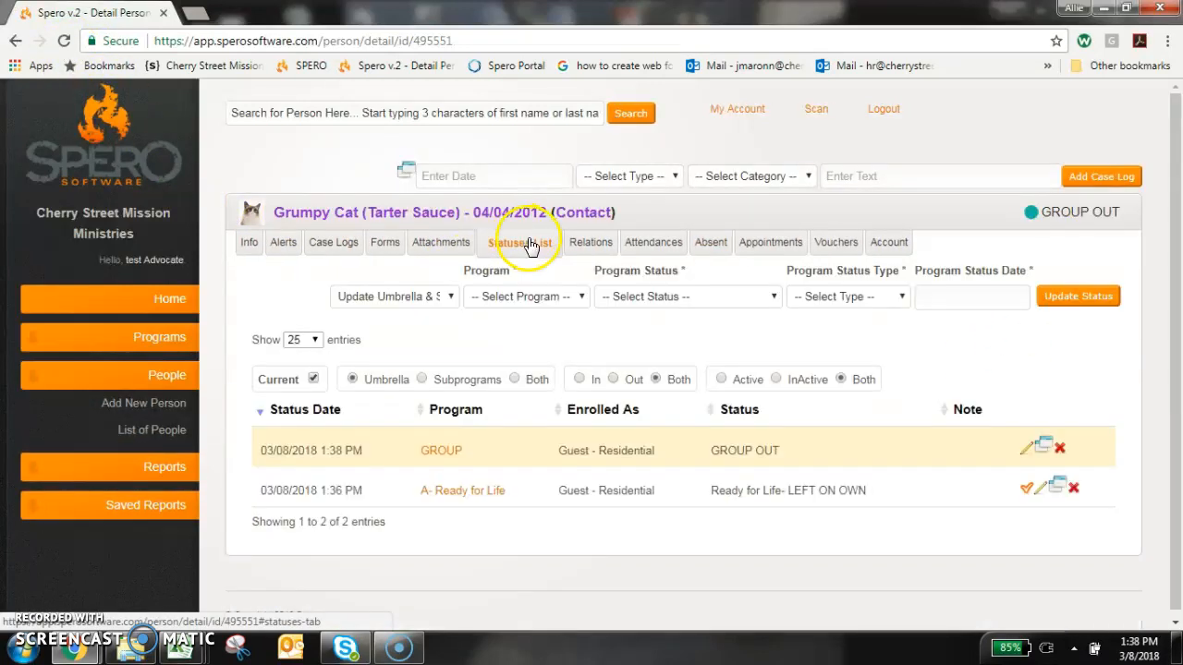
pyautogui.click(1026, 488)
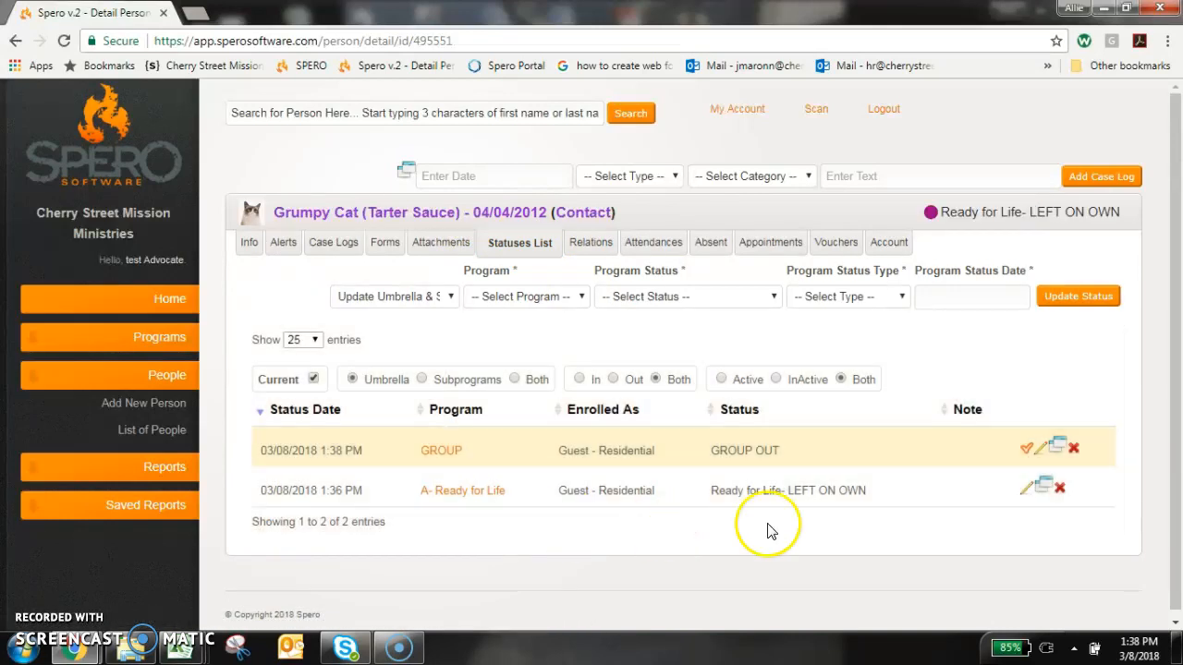
pyautogui.click(64, 41)
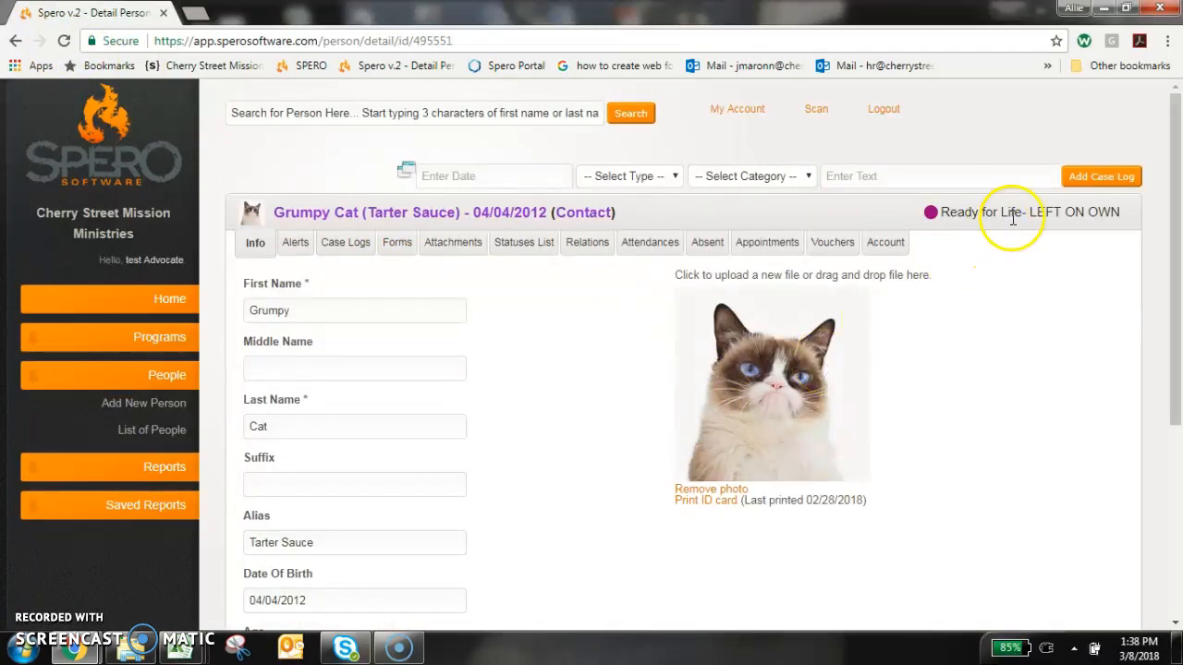
pyautogui.moveTo(923, 213); pyautogui.dragTo(1118, 212)
pyautogui.click(1126, 212)
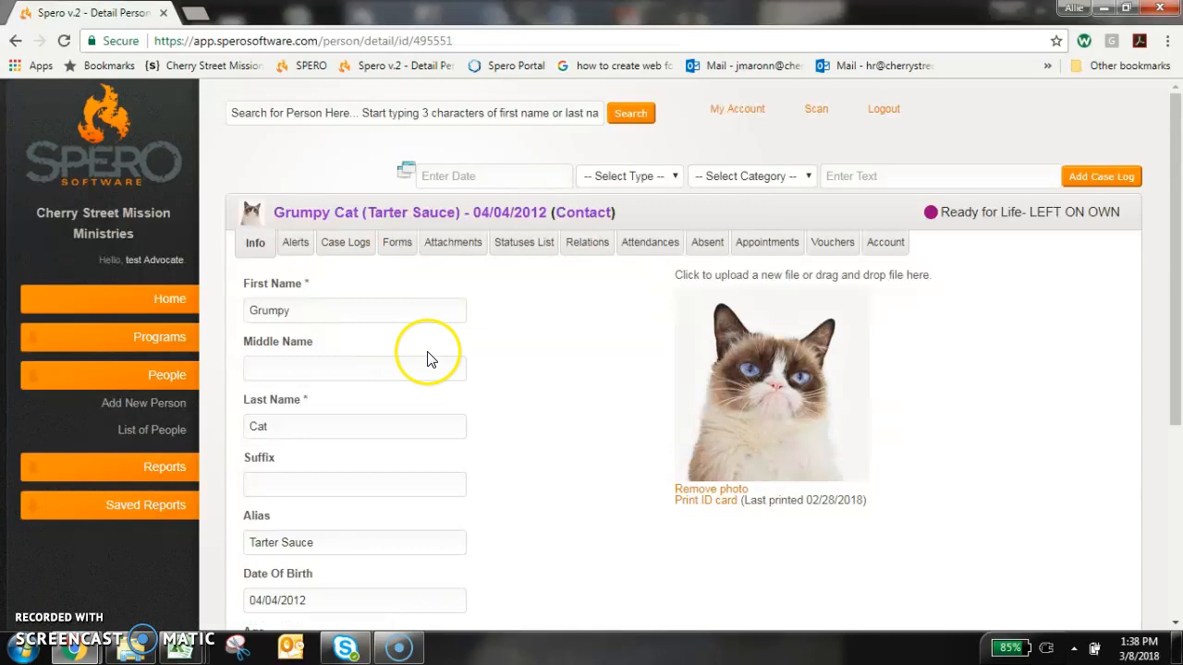
# From the person's case logs, prepare a new case log dated 03/08/2018 with type Enrollment and category Exit.
pyautogui.click(338, 249)
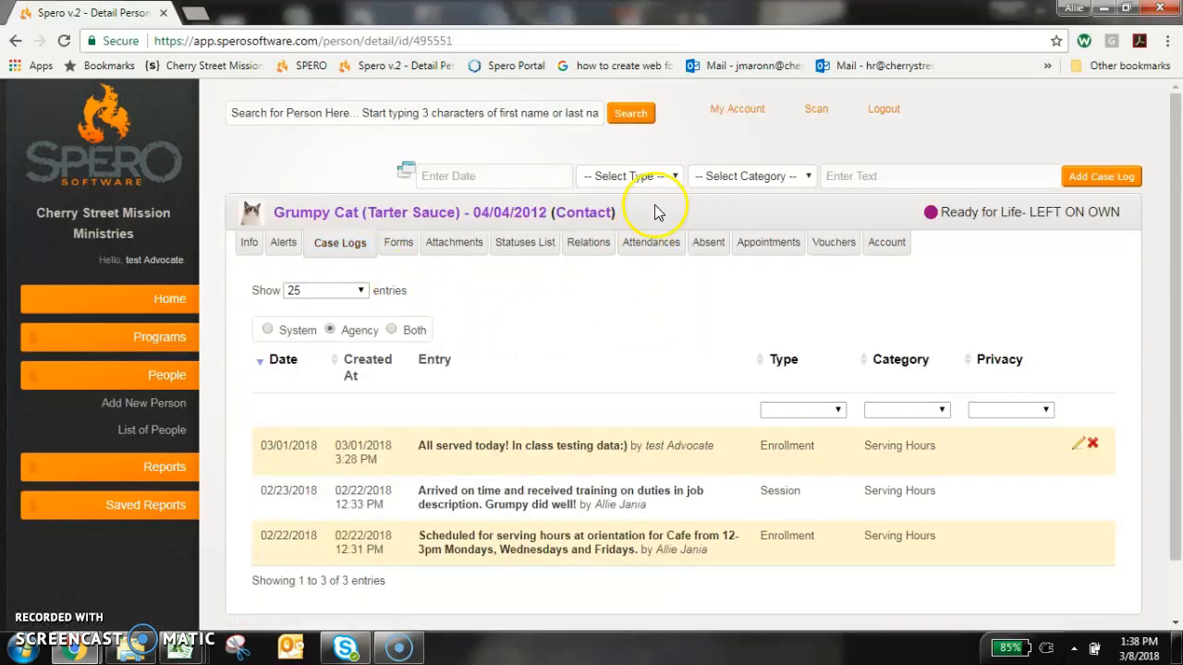
pyautogui.click(529, 175)
pyautogui.click(552, 273)
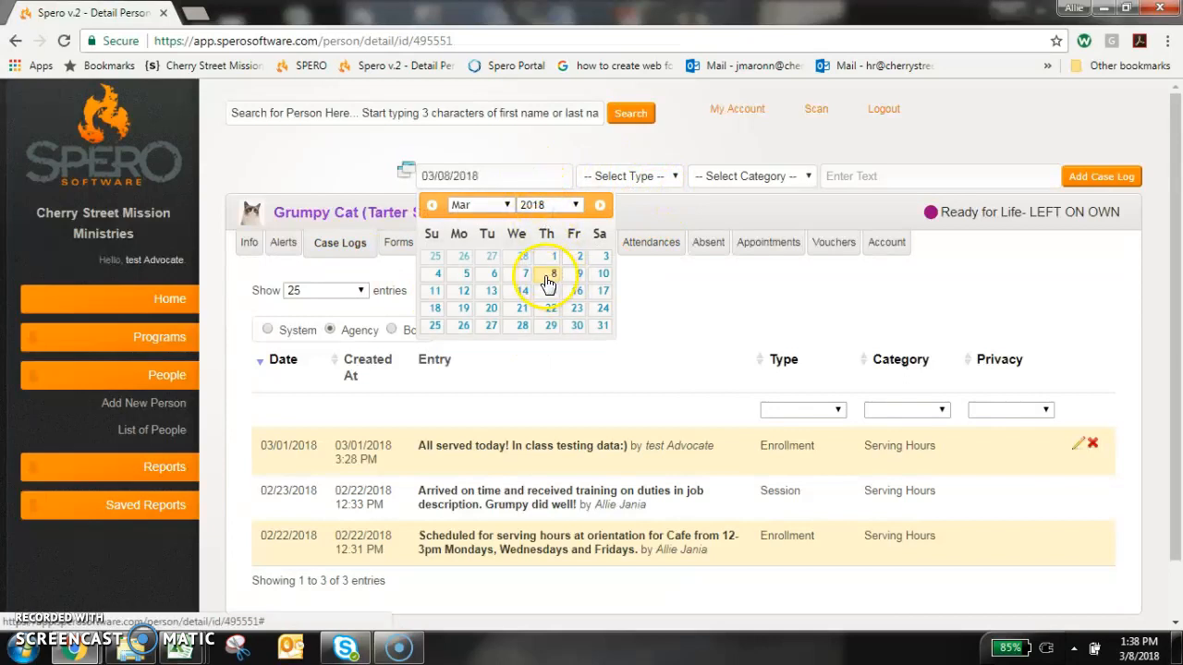
pyautogui.click(605, 175)
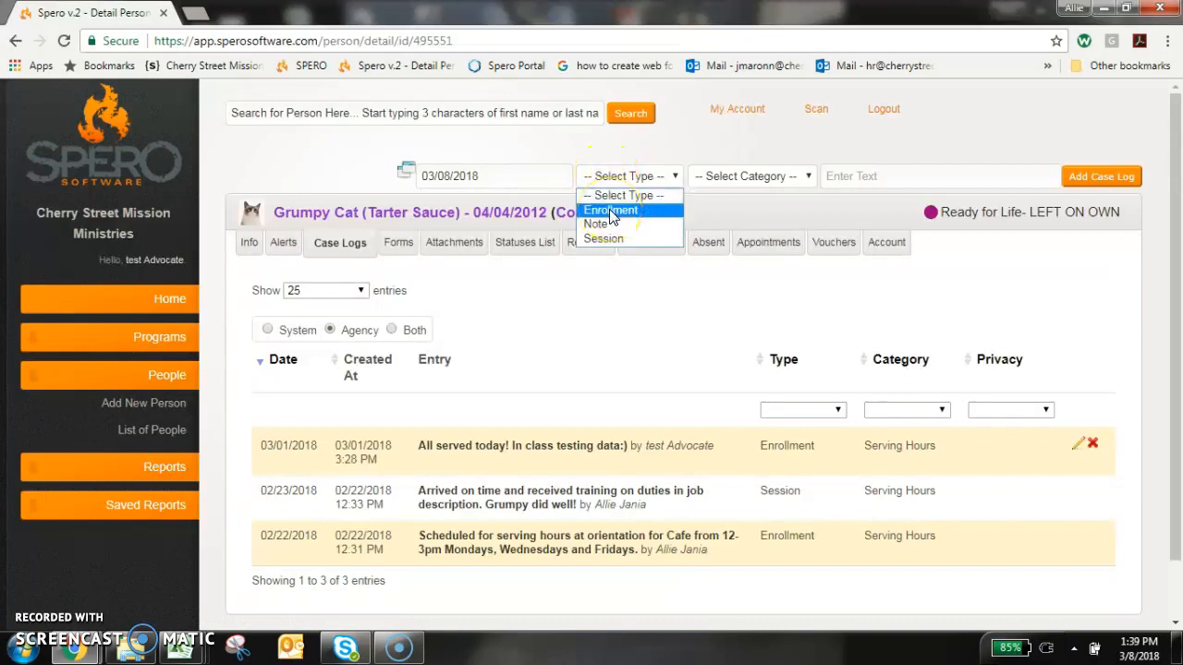
pyautogui.click(611, 211)
pyautogui.click(745, 176)
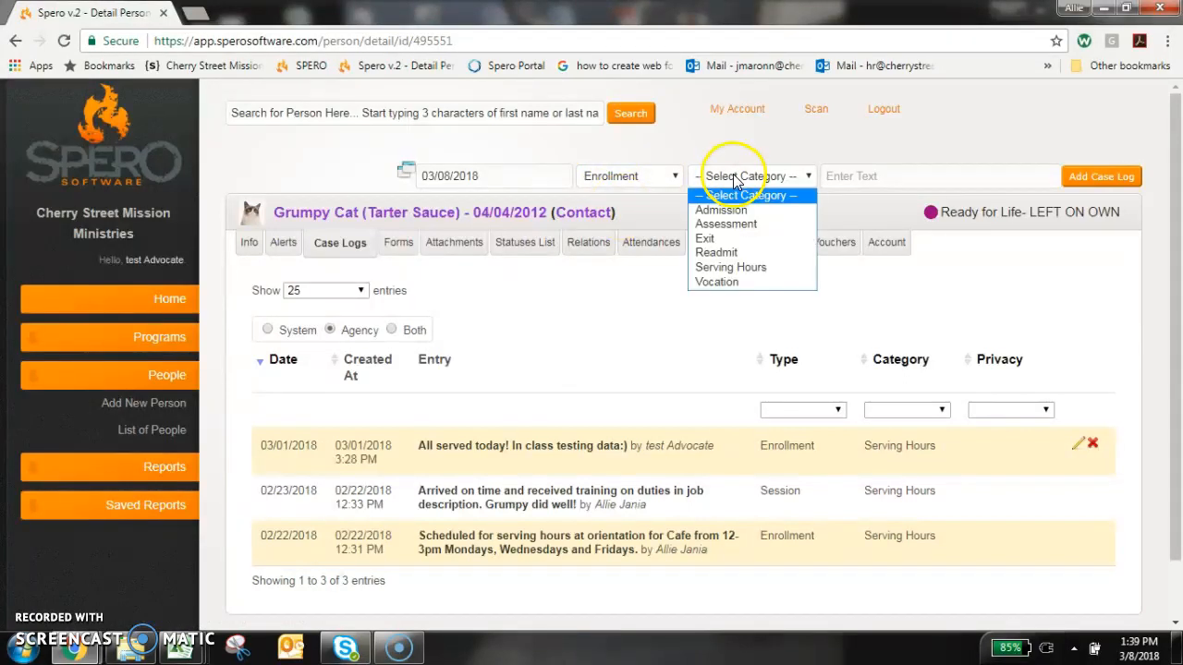
pyautogui.click(725, 243)
pyautogui.click(610, 185)
pyautogui.click(660, 202)
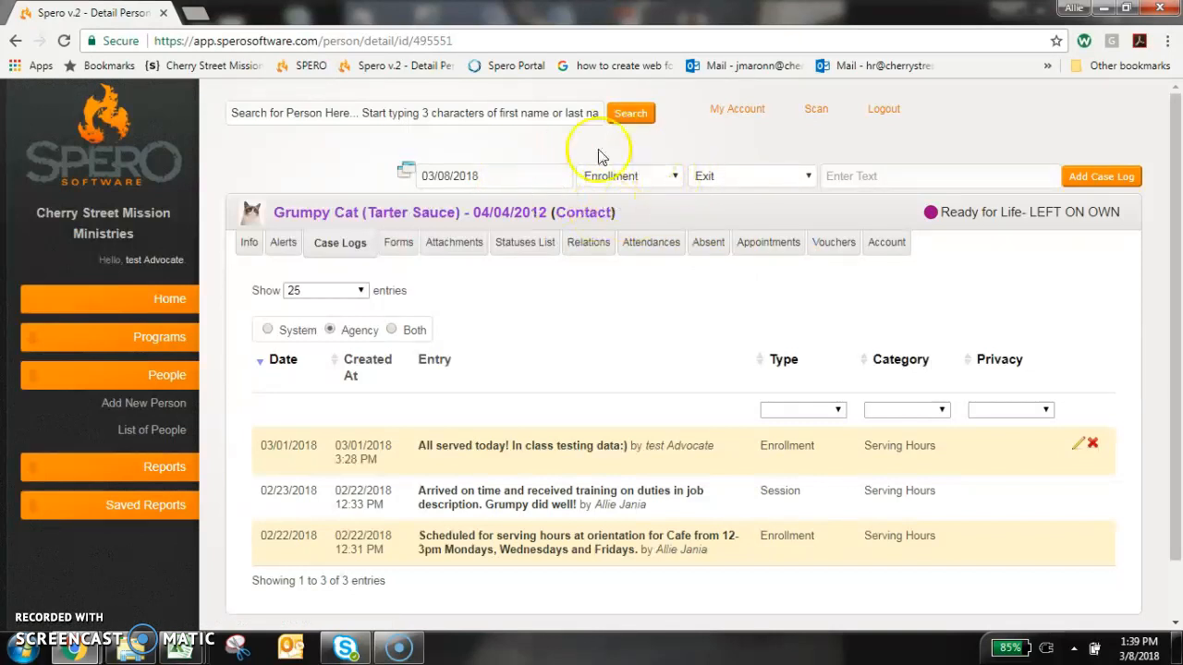
pyautogui.click(738, 181)
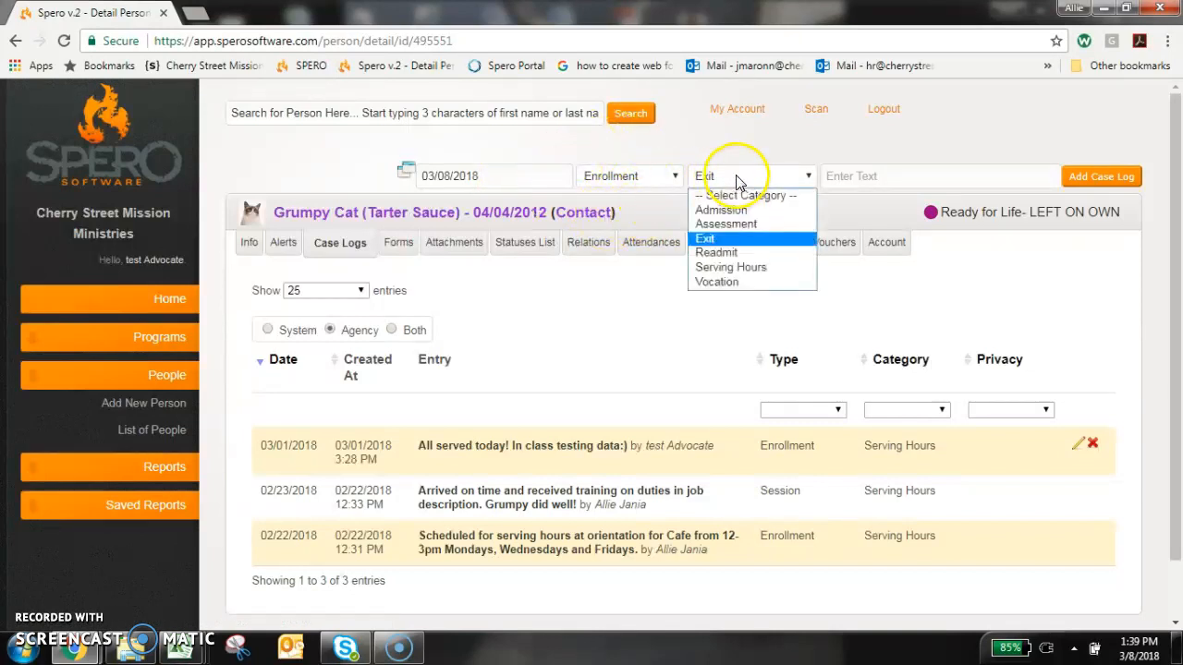
pyautogui.click(739, 241)
# Write the case log text as the person's name followed by "did not attend Men's facility last night. They were a NCNS.".
pyautogui.click(836, 179)
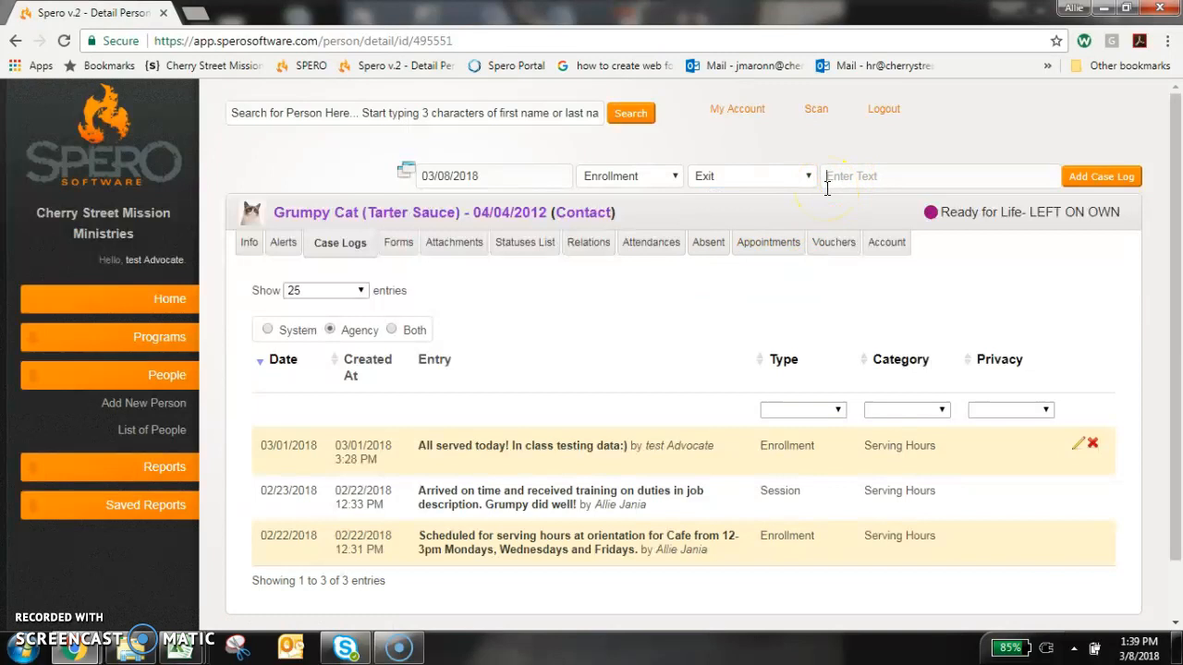
pyautogui.write('I')
pyautogui.press('BackSpace')
pyautogui.write('Grumpy Cat did not attend')
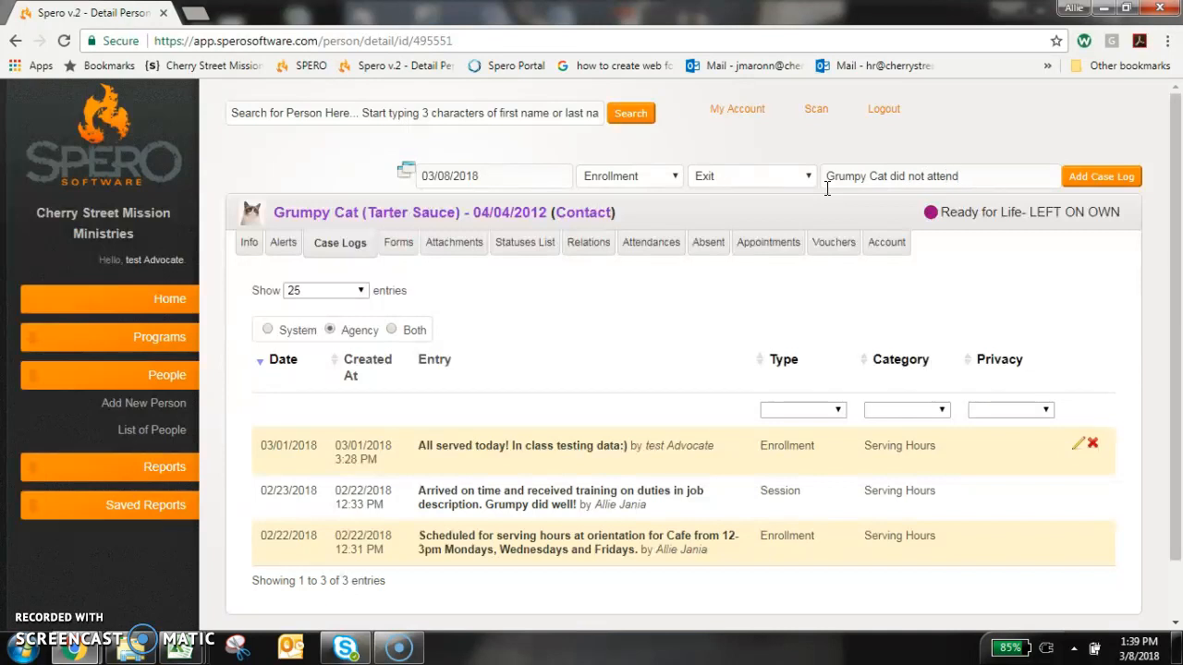
pyautogui.write(' S')
pyautogui.press('BackSpace')
pyautogui.write("Men's facility last night.  i have")
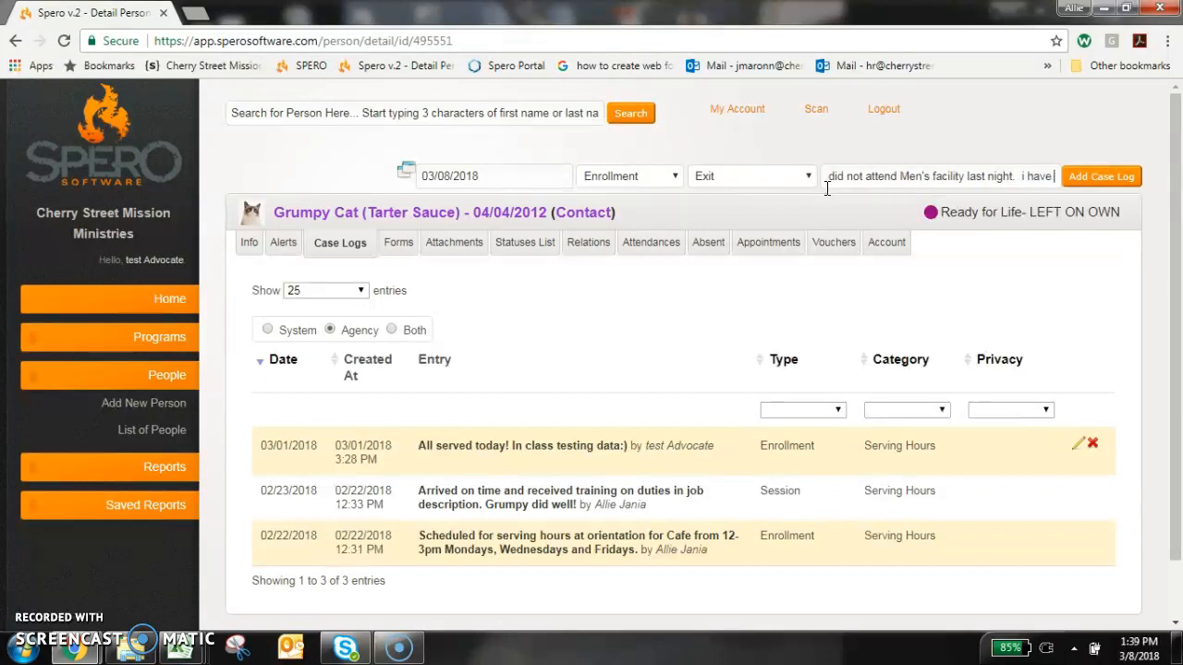
pyautogui.press('BackSpace')
pyautogui.press('BackSpace')
pyautogui.press('BackSpace')
pyautogui.press('BackSpace')
pyautogui.press('BackSpace')
pyautogui.press('BackSpace')
pyautogui.write('They were')
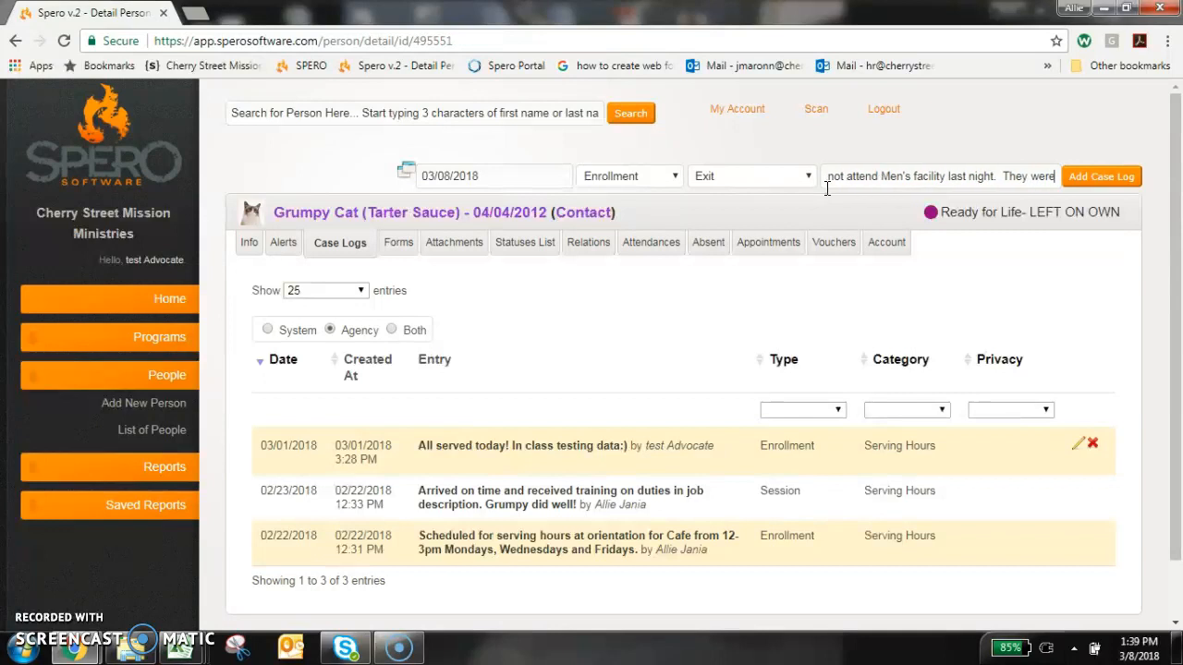
pyautogui.write(' a NCN')
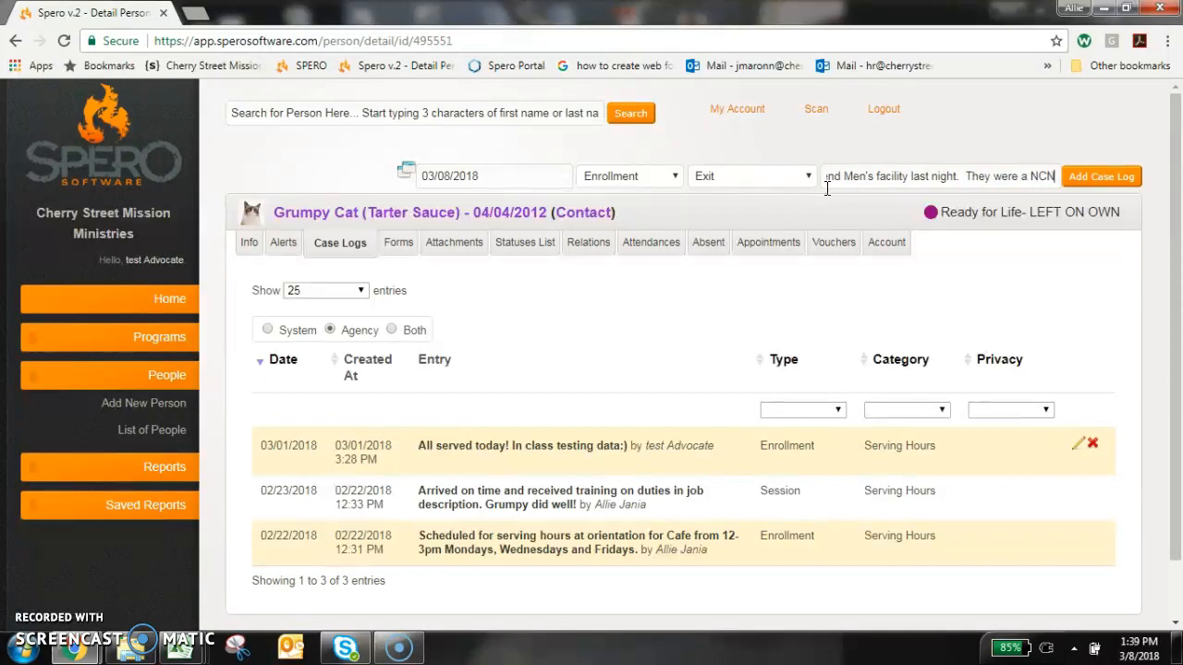
pyautogui.write('S.  ')
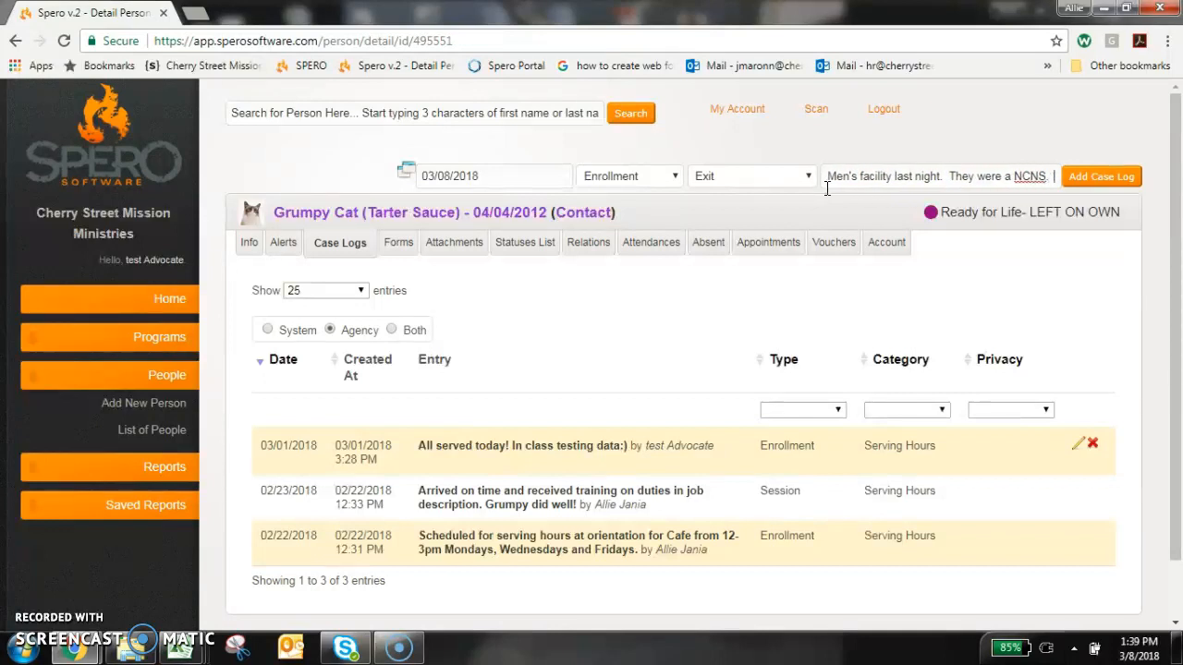
pyautogui.write('Exited from Rea')
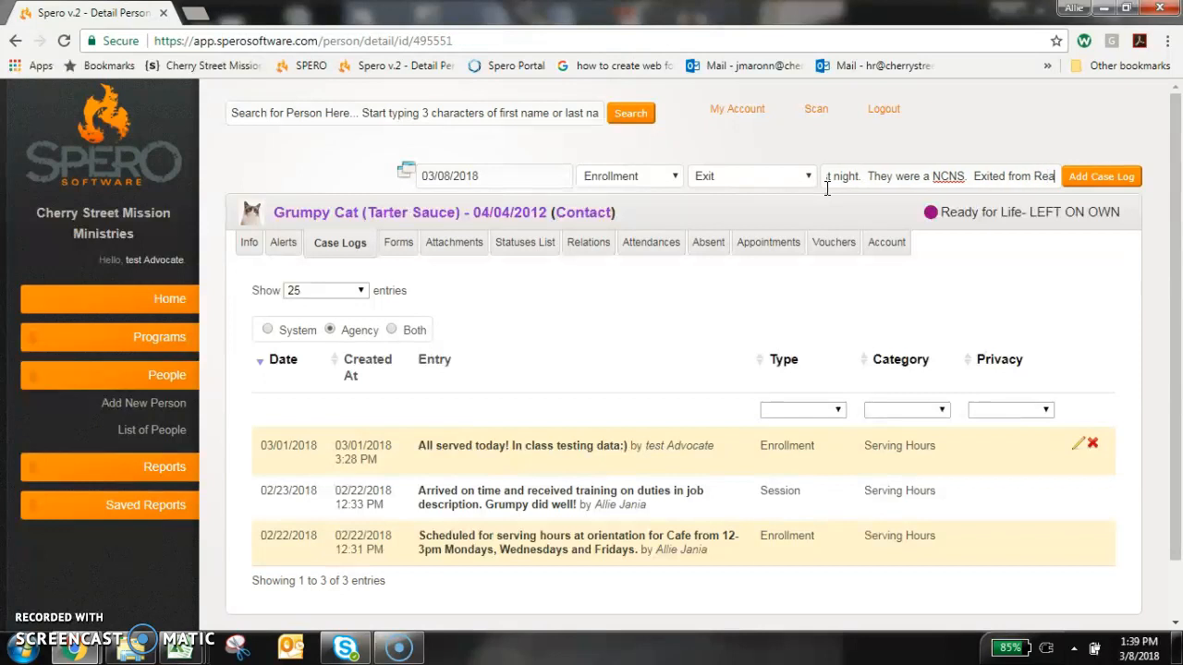
# Append "Exited from Ready for Life and Group." to the case log text and add the case log.
pyautogui.write('dy for Life and Group')
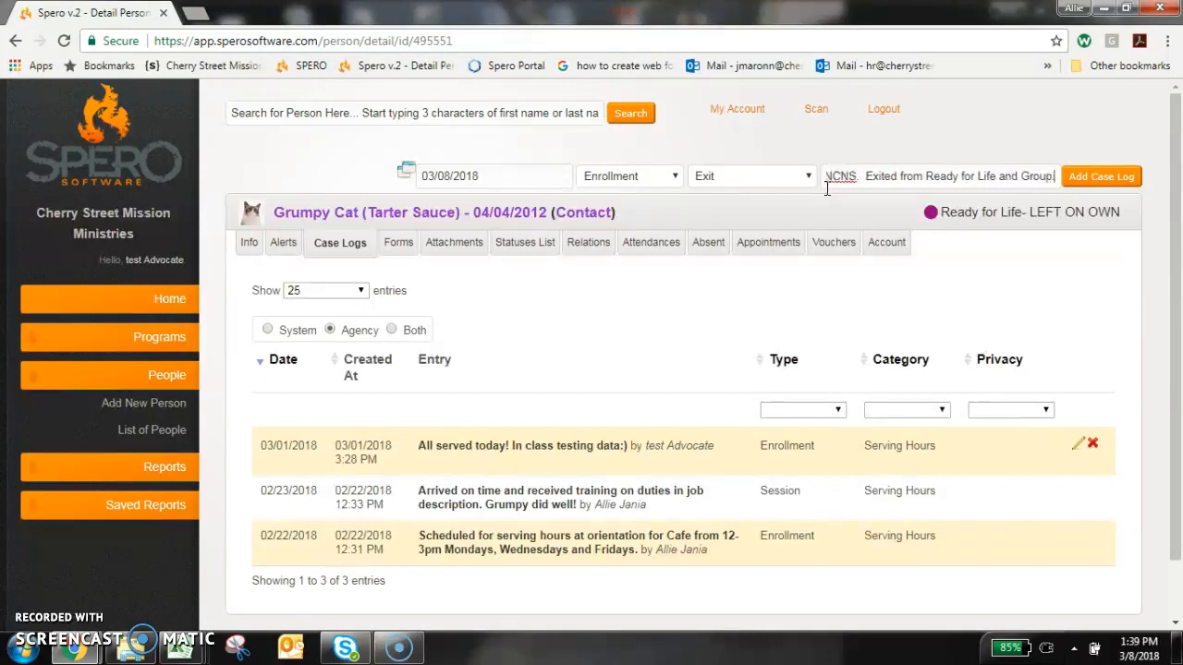
pyautogui.write(' .')
pyautogui.click(1103, 176)
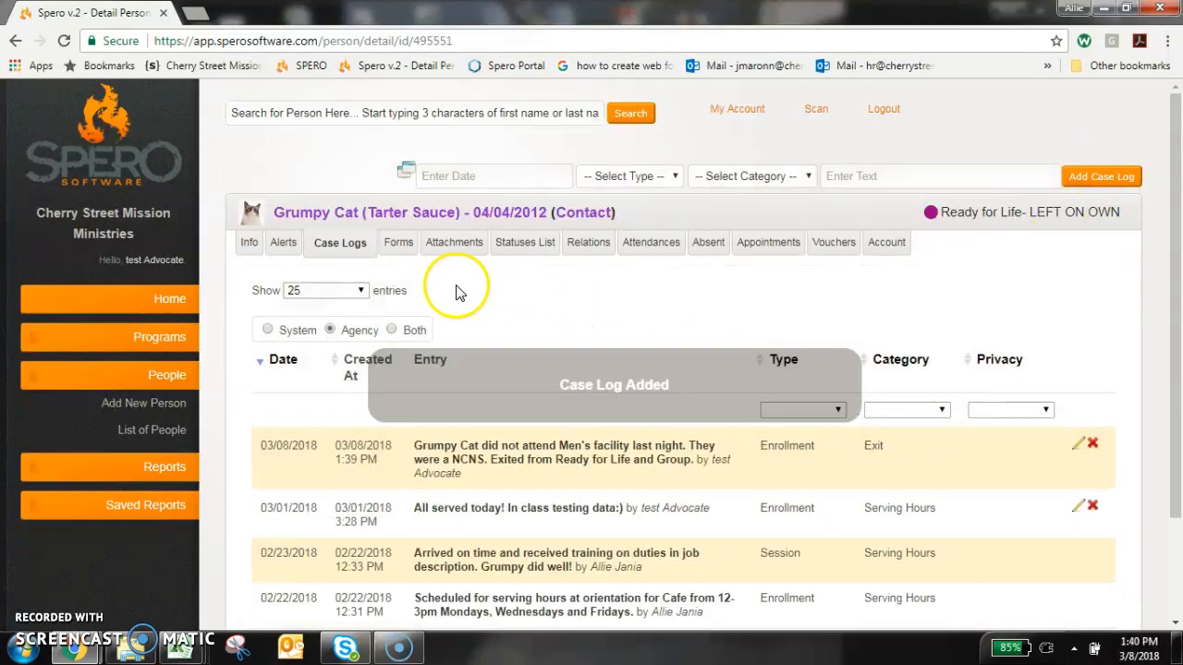
# In the person's alerts, set the end date of the Contact - Serving Hours alert to 03/08/2018 and save it.
pyautogui.click(282, 244)
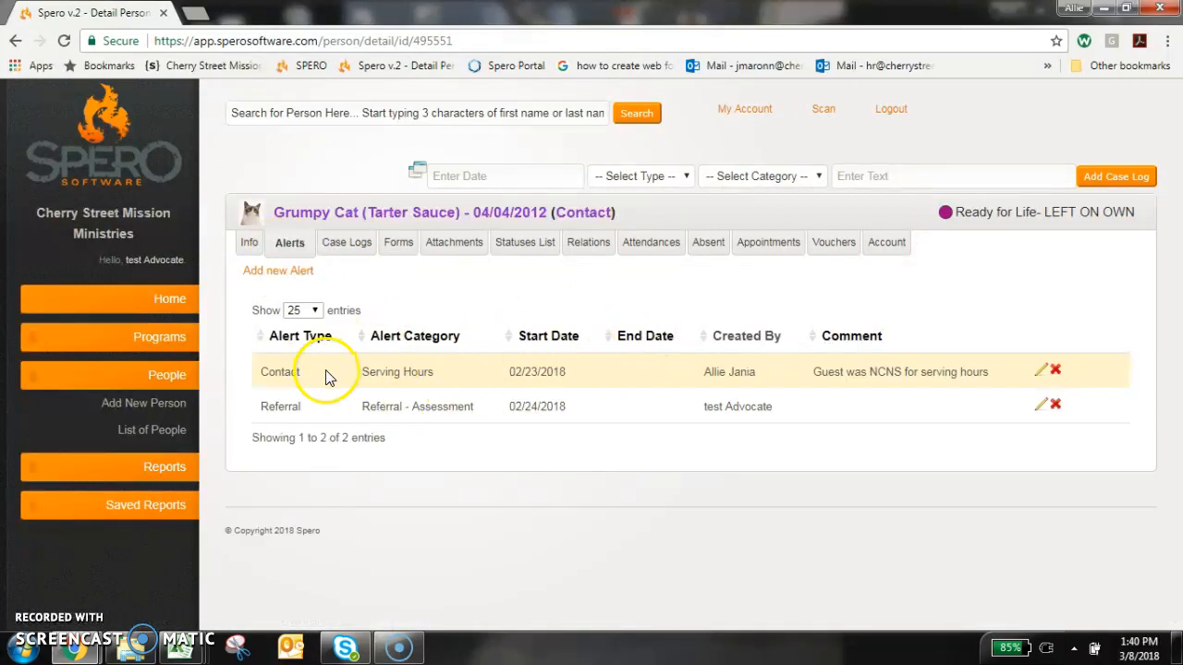
pyautogui.moveTo(813, 371); pyautogui.dragTo(933, 374)
pyautogui.click(1042, 374)
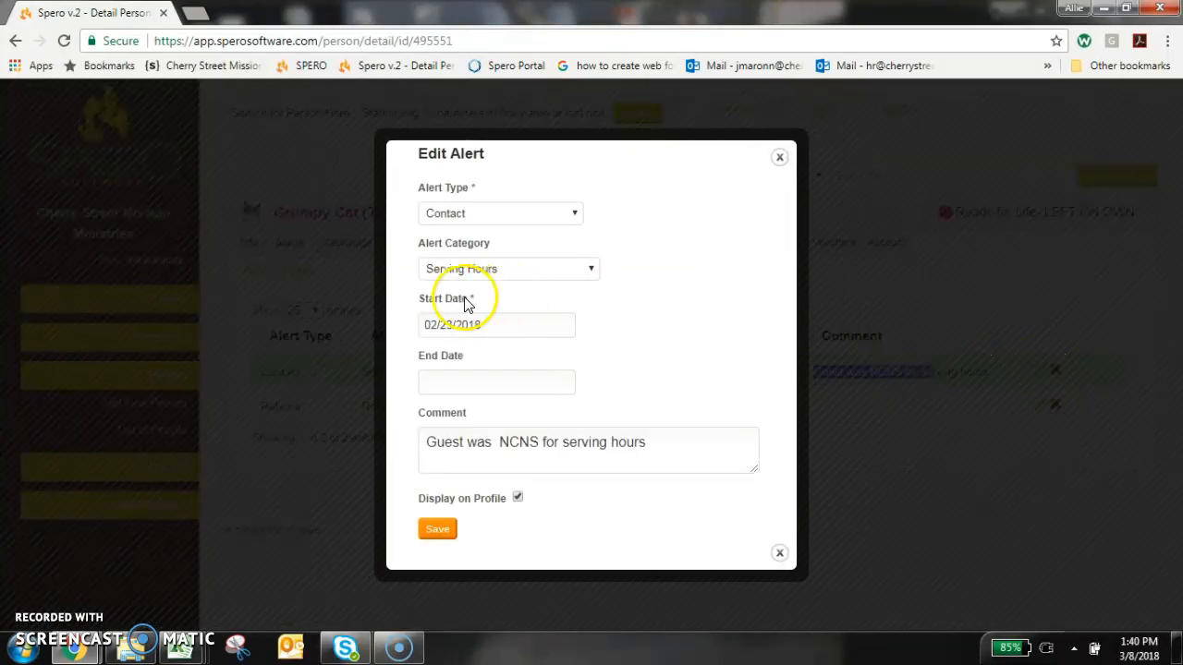
pyautogui.click(460, 378)
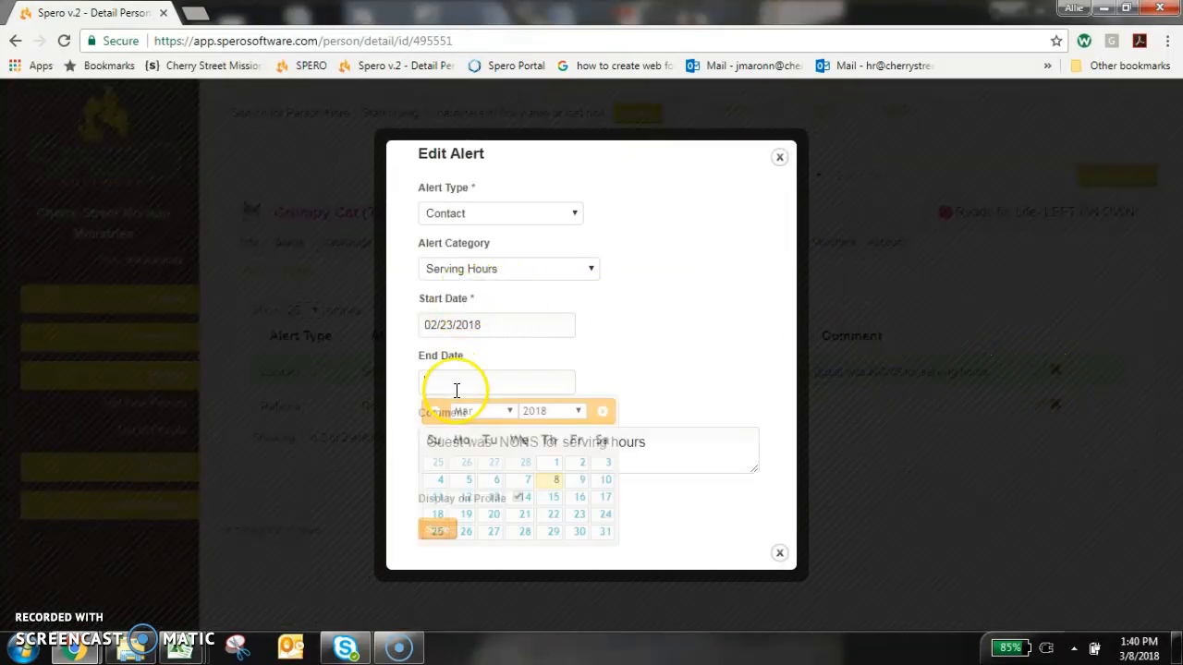
pyautogui.click(555, 491)
pyautogui.click(437, 528)
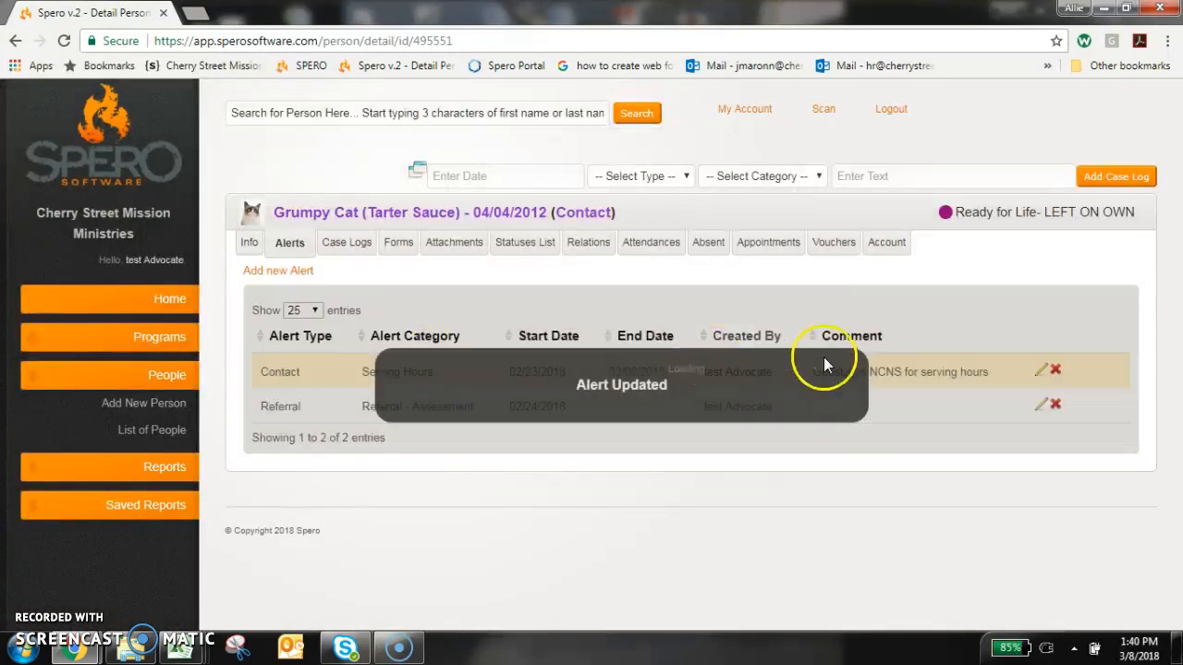
# Set the end date of the Referral - Assessment alert to 03/08/2018 and save the alert.
pyautogui.click(1041, 405)
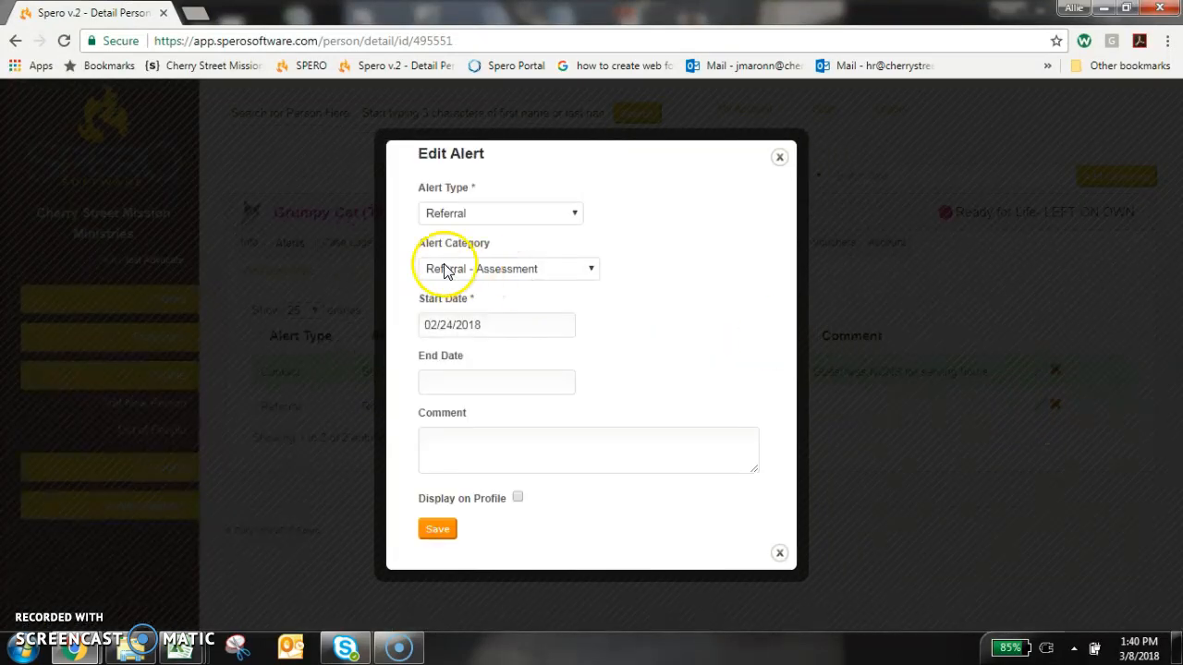
pyautogui.click(480, 378)
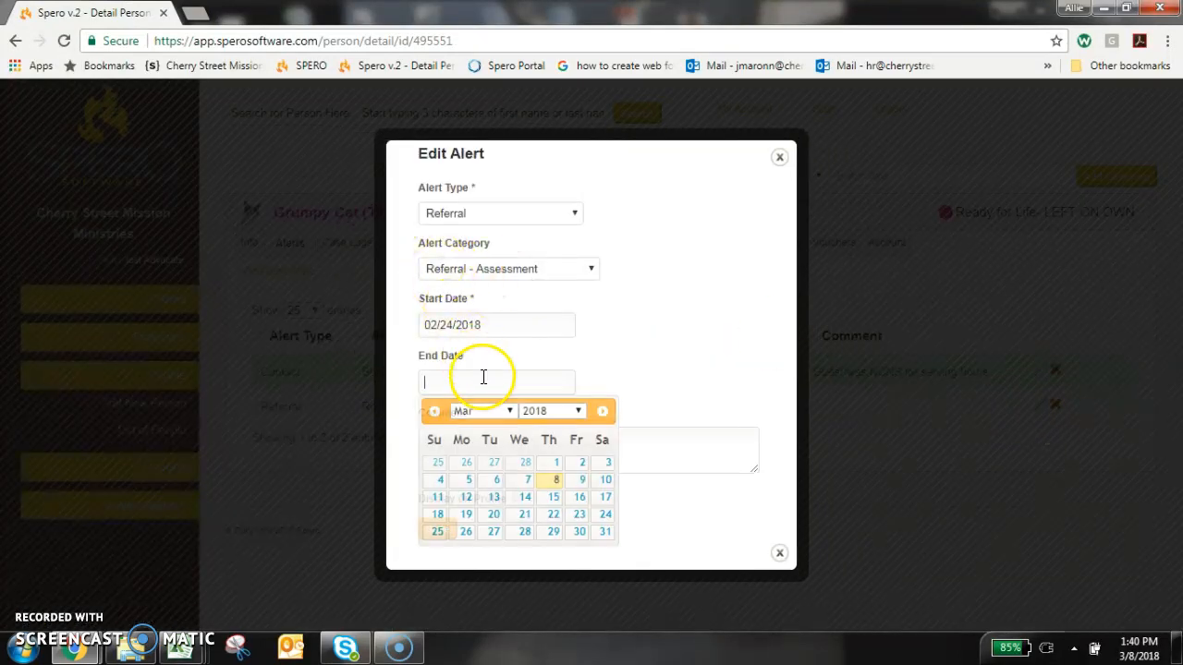
pyautogui.click(555, 492)
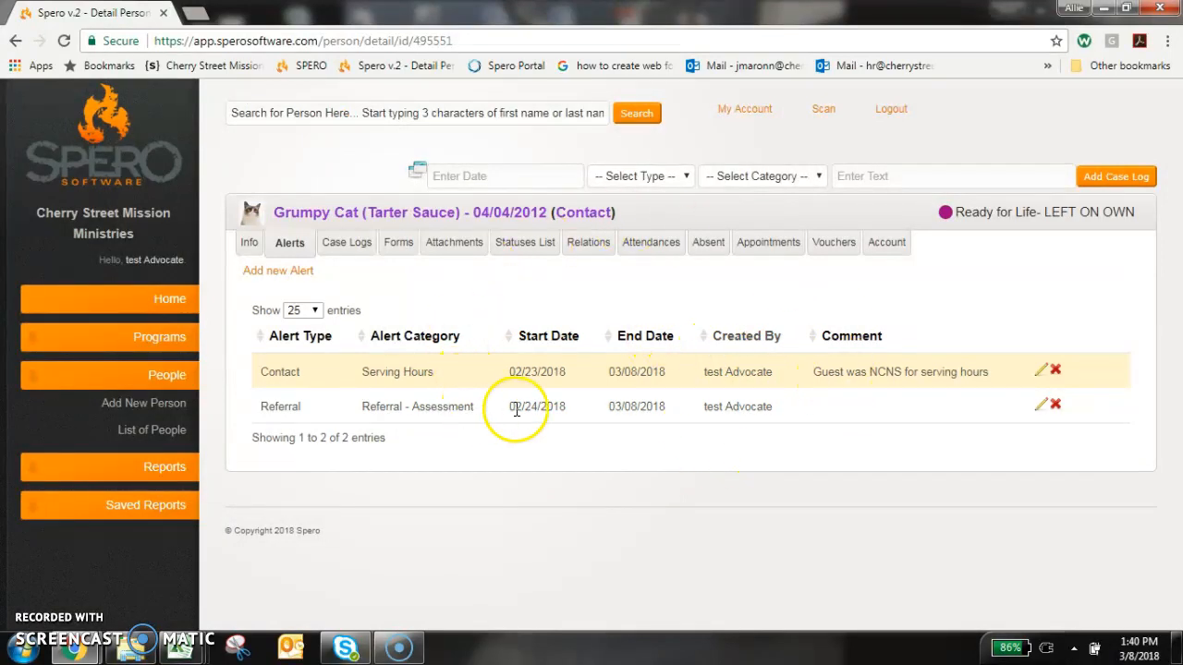
# Review the person's program statuses, the new exit case log and the end dates of both alerts.
pyautogui.click(511, 252)
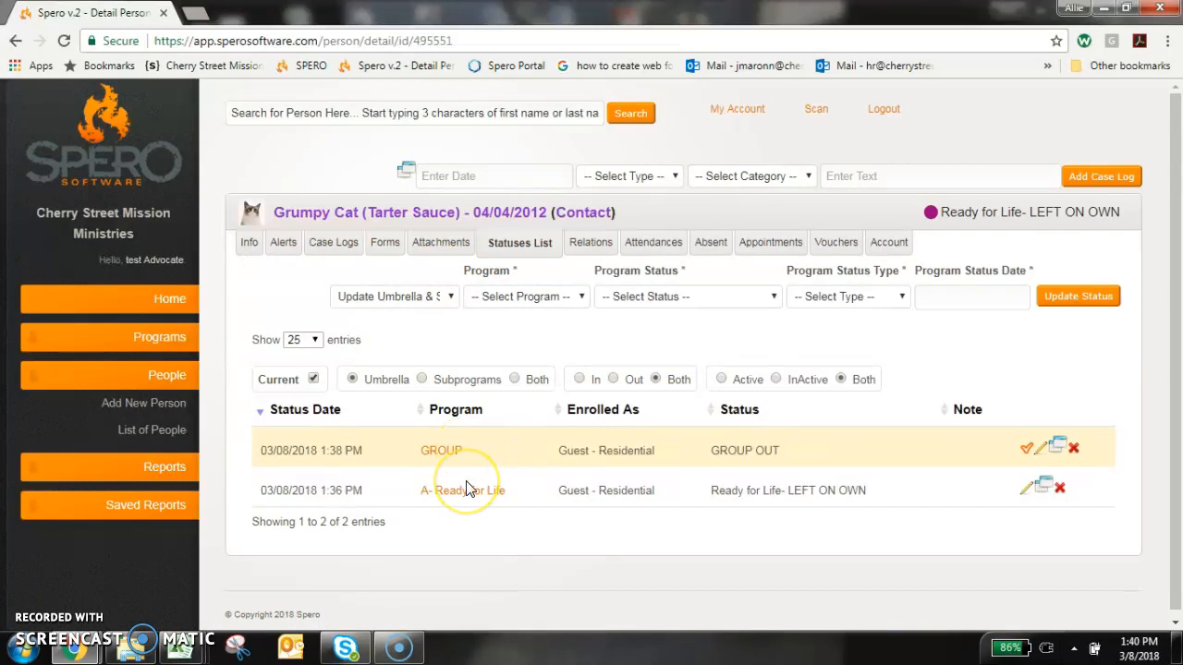
pyautogui.click(322, 249)
pyautogui.moveTo(418, 441); pyautogui.dragTo(659, 449)
pyautogui.click(652, 487)
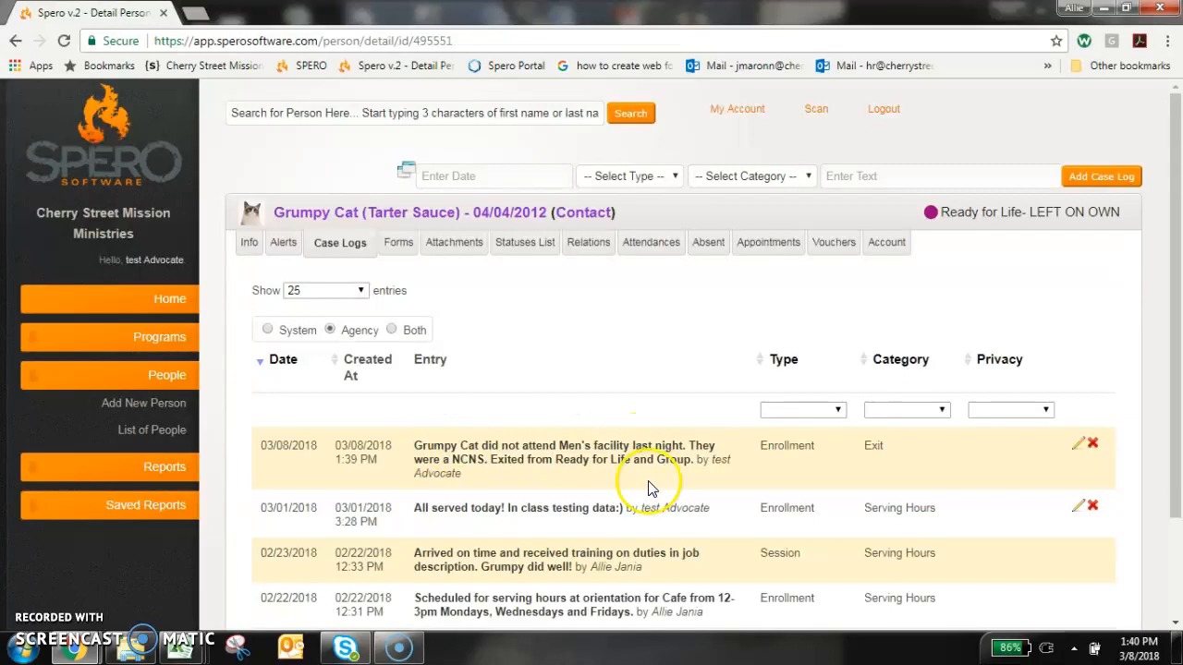
pyautogui.click(285, 250)
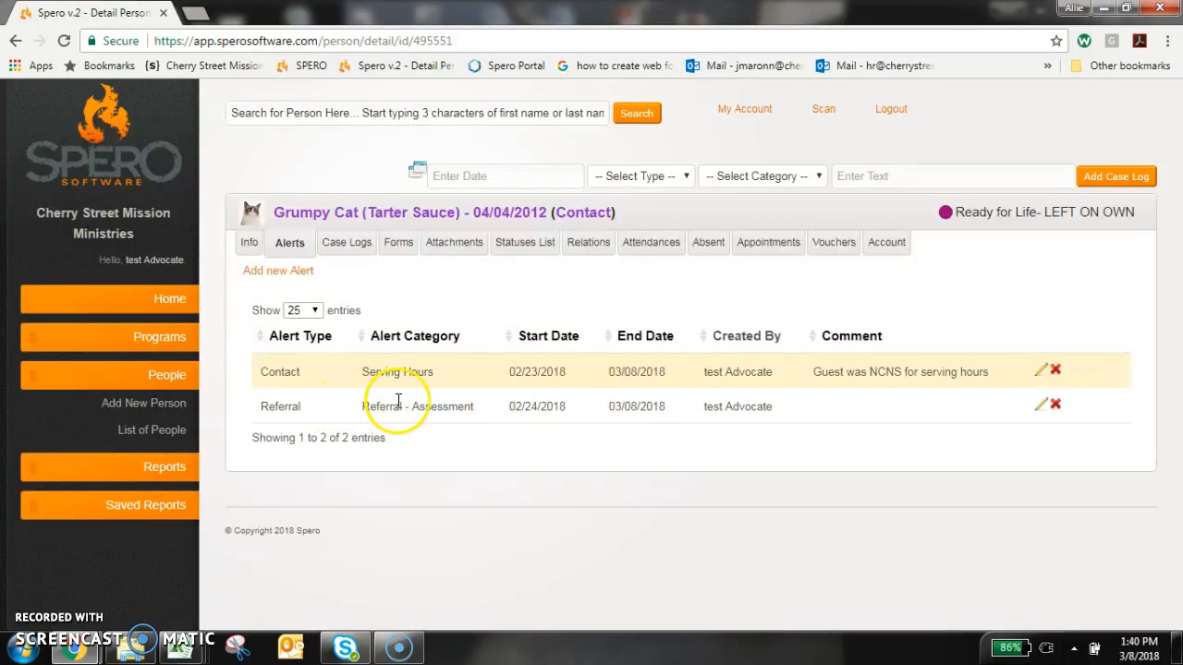
pyautogui.moveTo(361, 406); pyautogui.dragTo(544, 401)
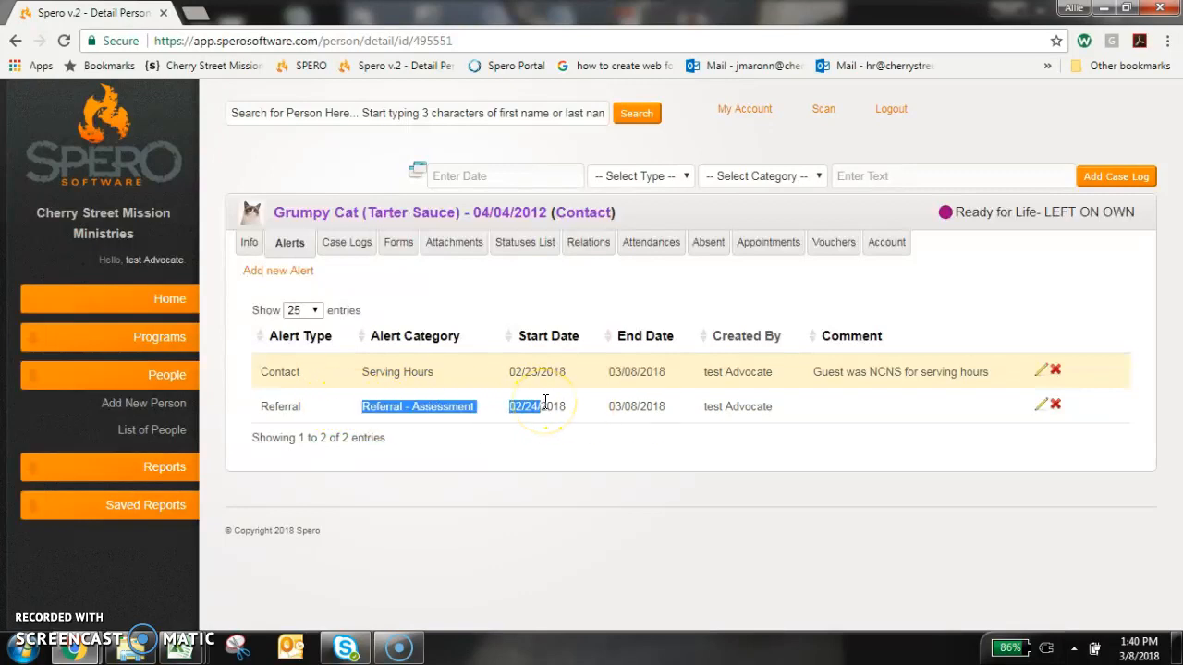
pyautogui.click(488, 411)
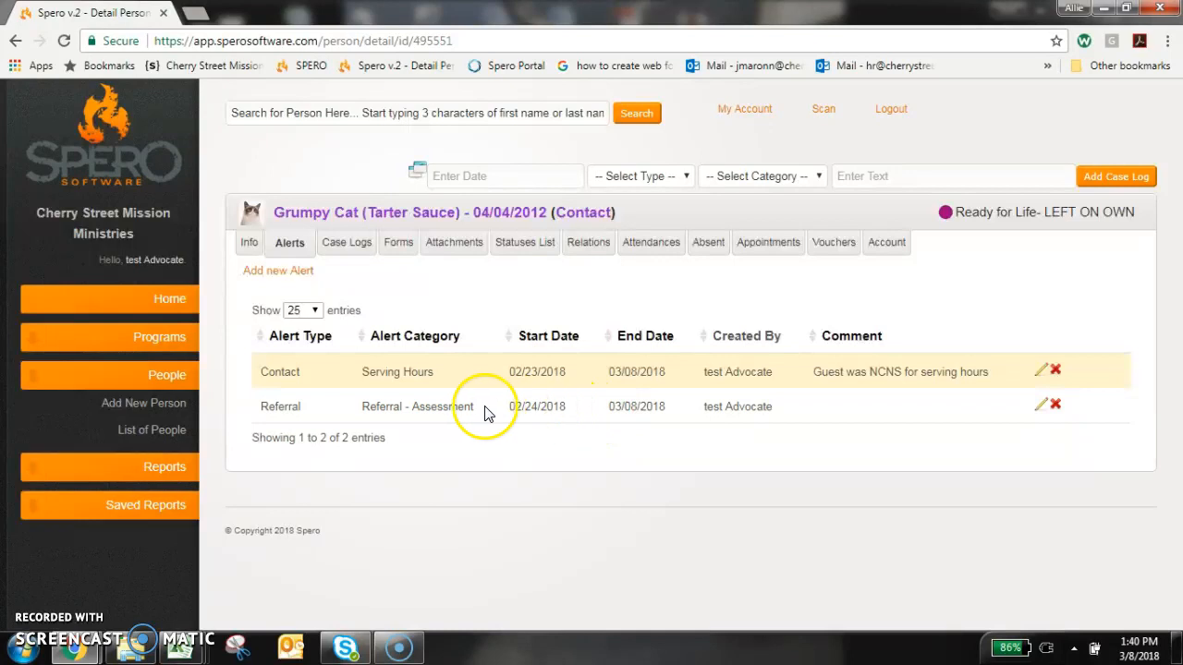